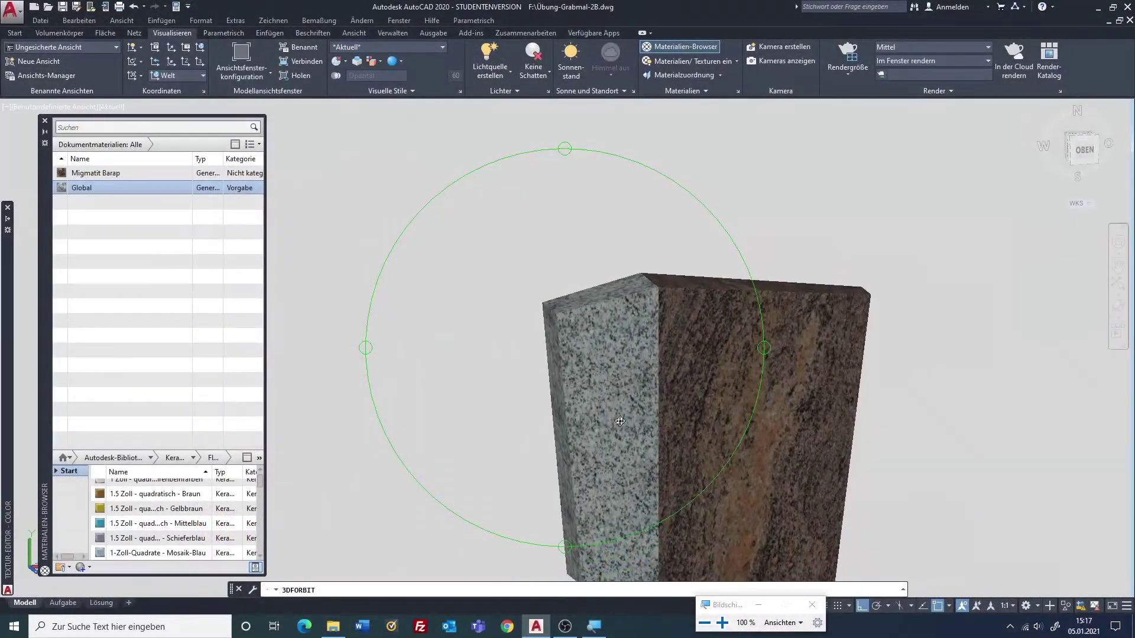
Orbit the textured tombstone once, then exit orbit mode
middle_drag(558, 368, 516, 292)
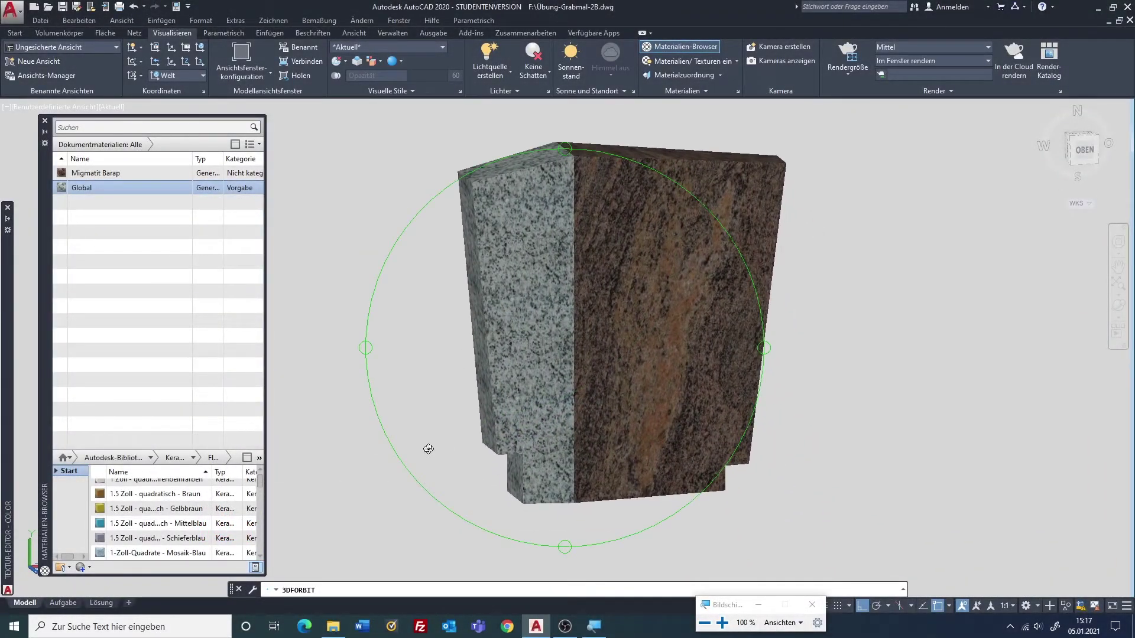
key(Escape)
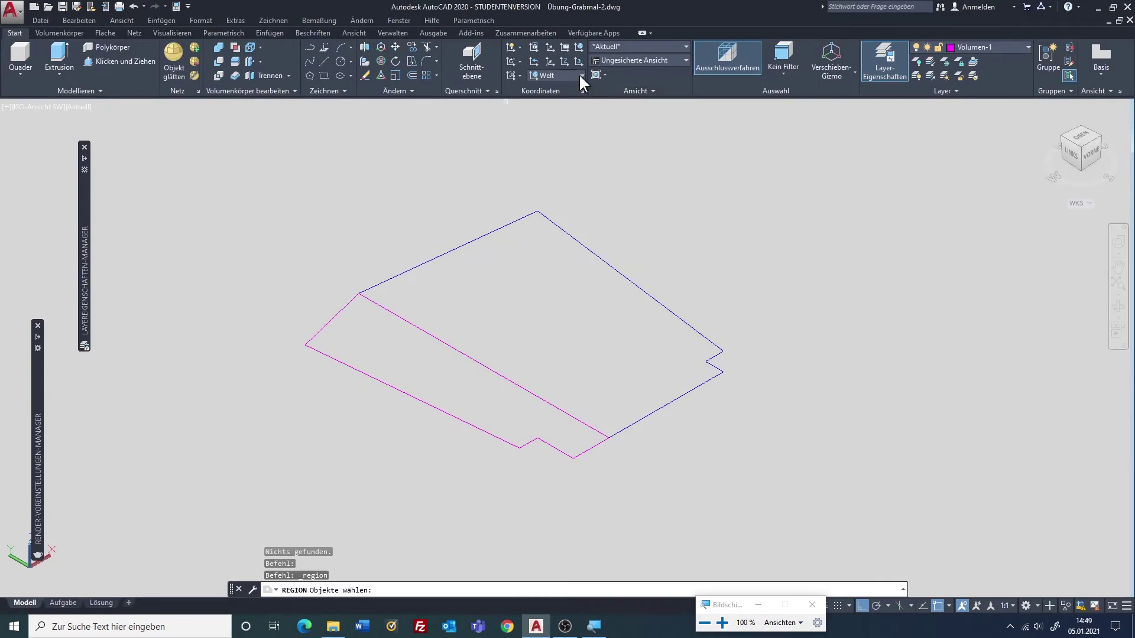
Turn off layer Volumen-1, confirming it even though it is current
key(Escape)
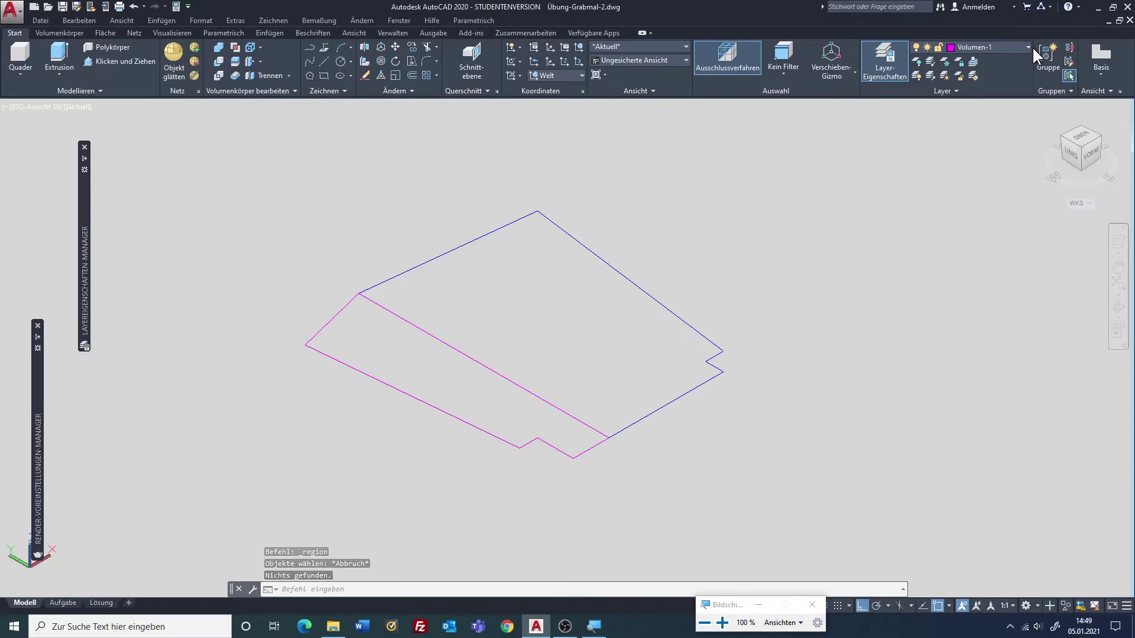
click(1029, 45)
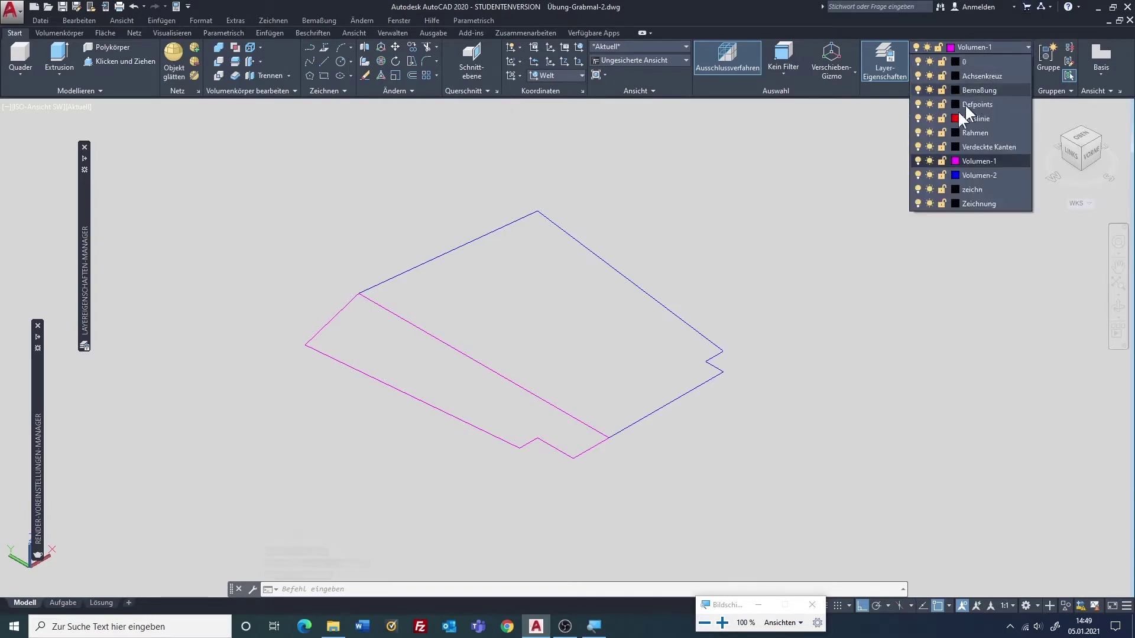
click(917, 159)
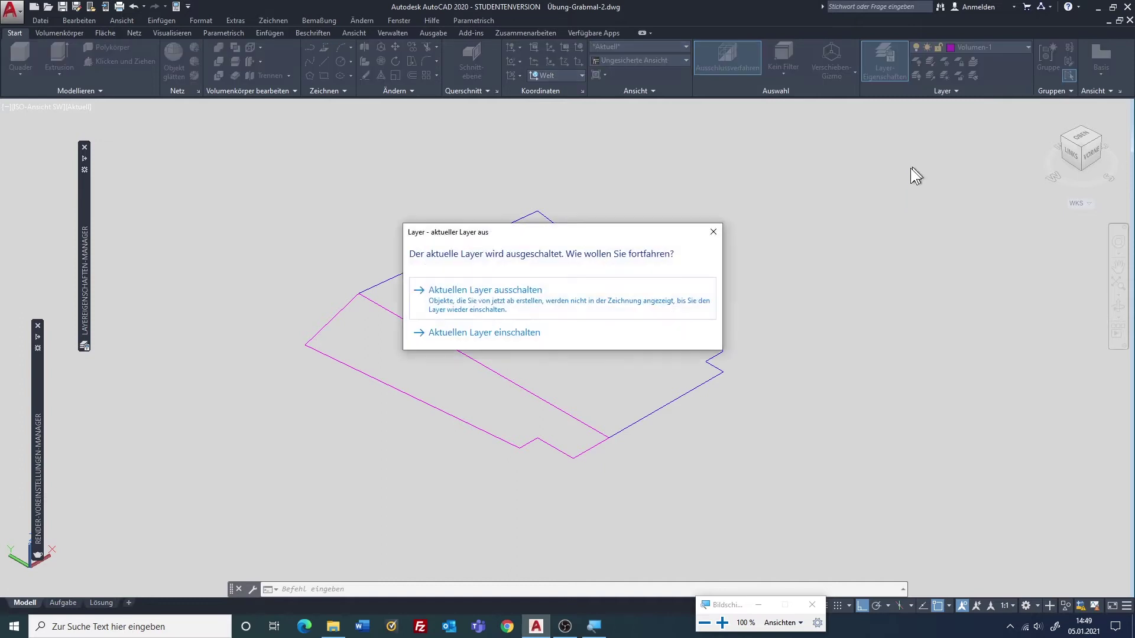
click(474, 297)
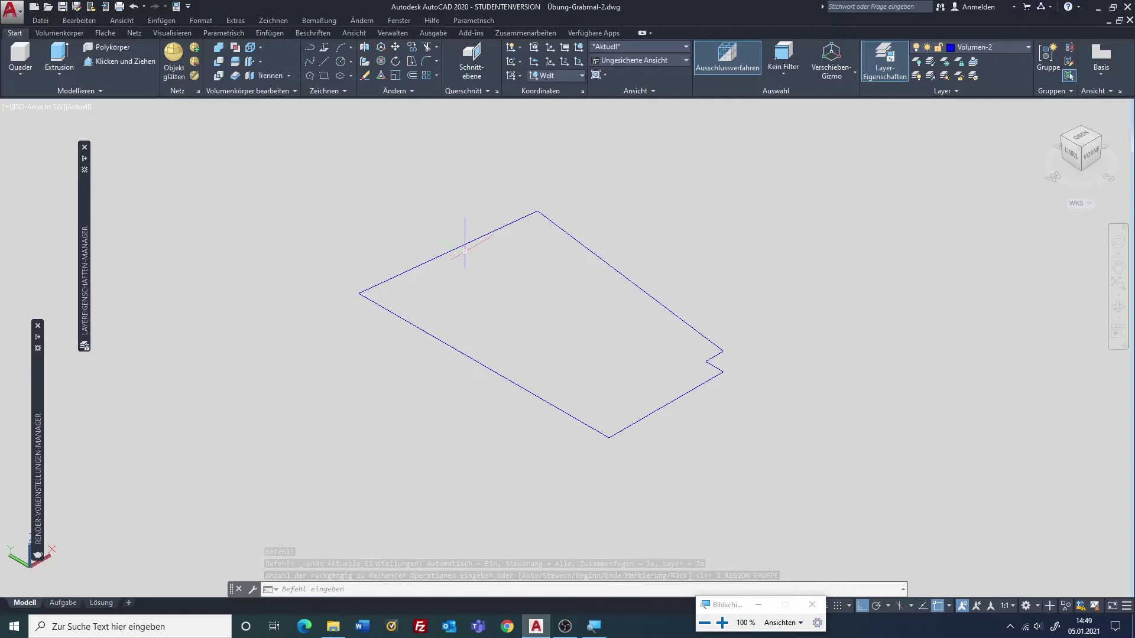
Convert the whole blue outline into one region with Draw > Region
click(339, 95)
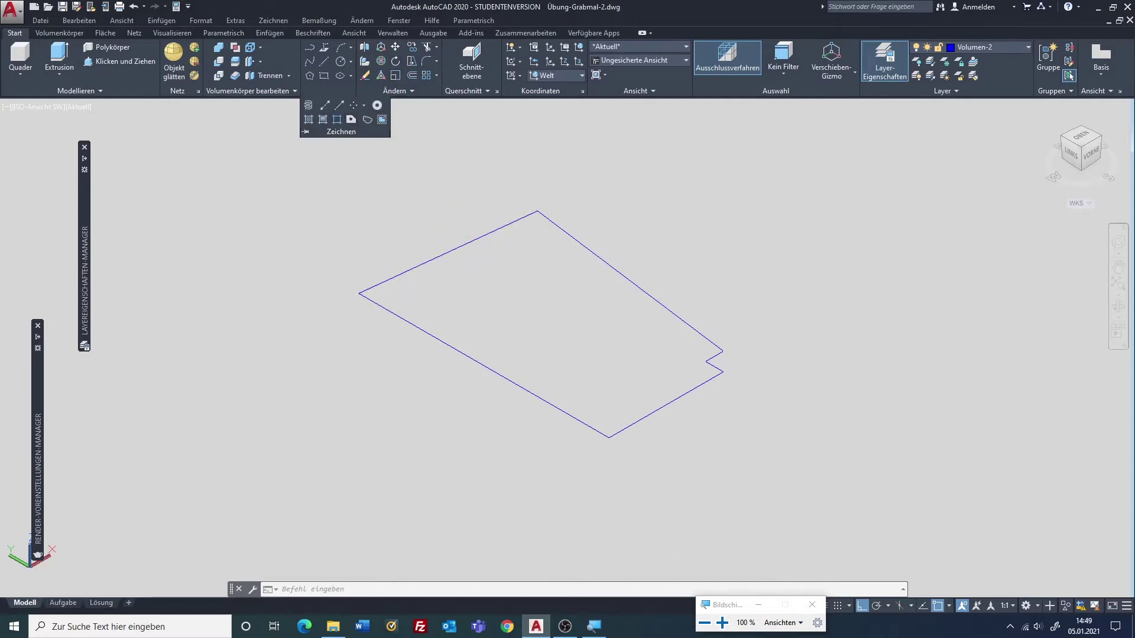
click(351, 120)
click(877, 133)
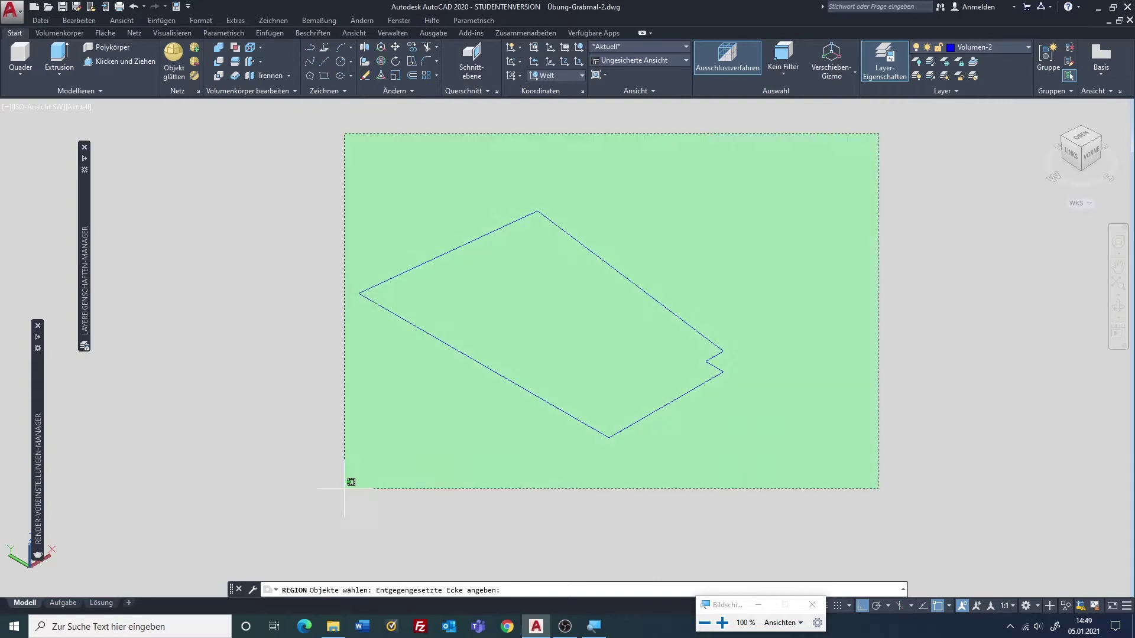
click(208, 546)
key(Return)
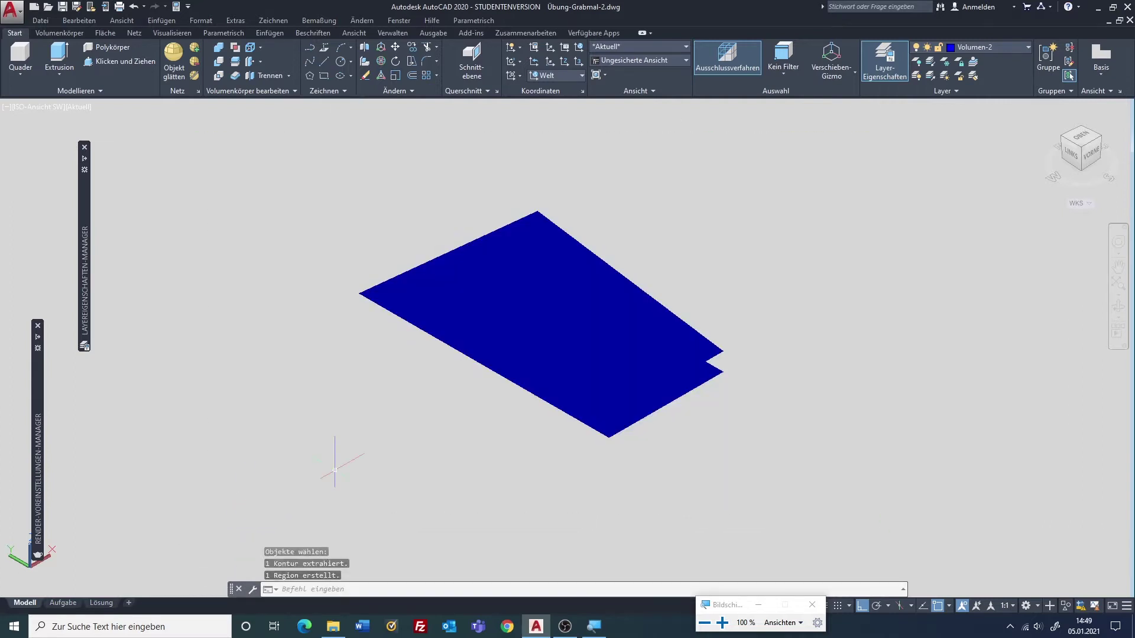
Turn off layer Volumen-2 and turn layer Volumen-1 back on
click(1027, 46)
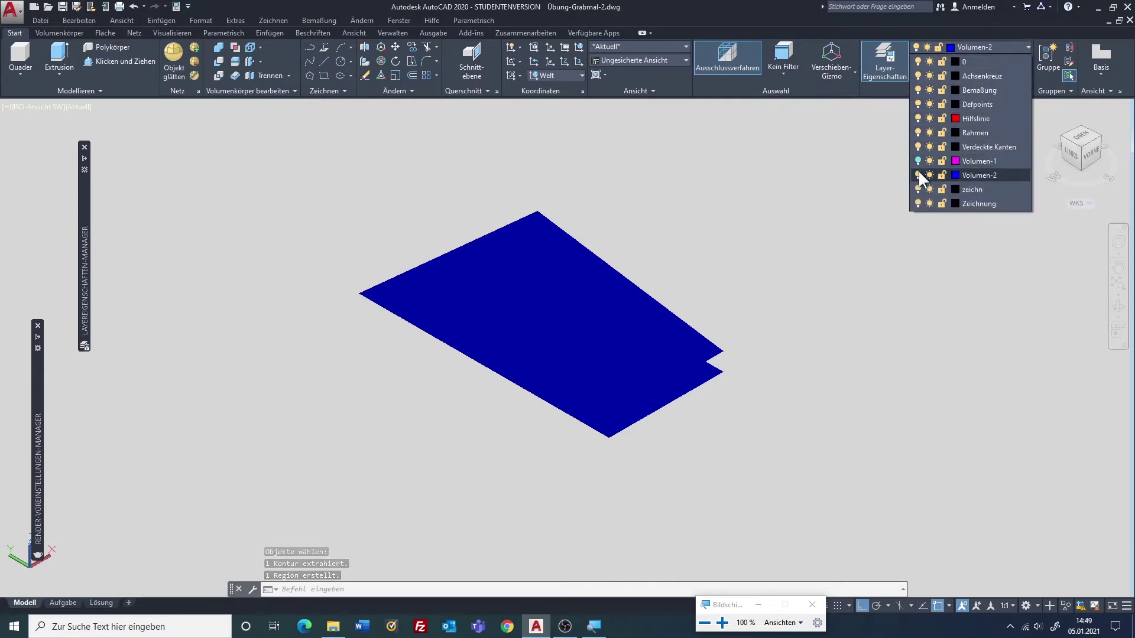
click(918, 175)
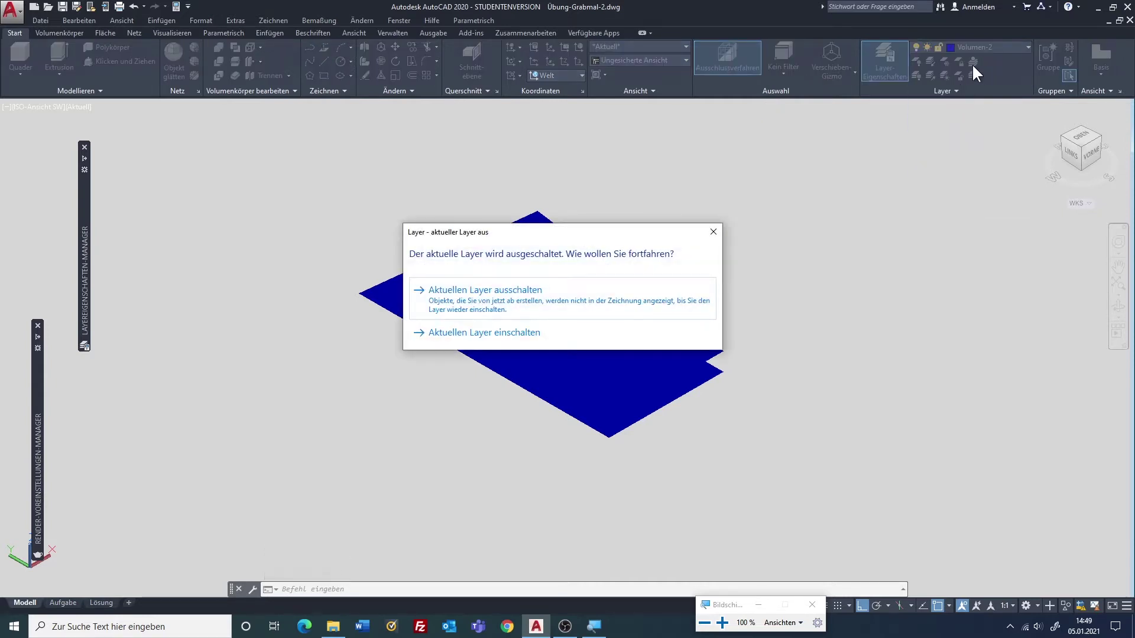
key(Return)
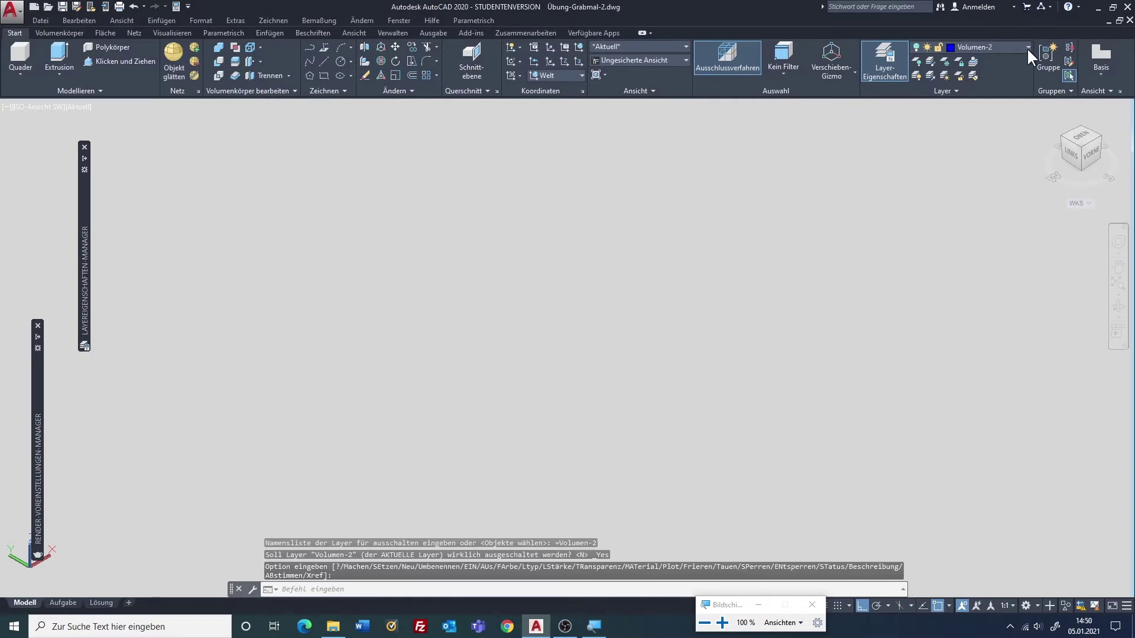
click(1026, 47)
click(917, 159)
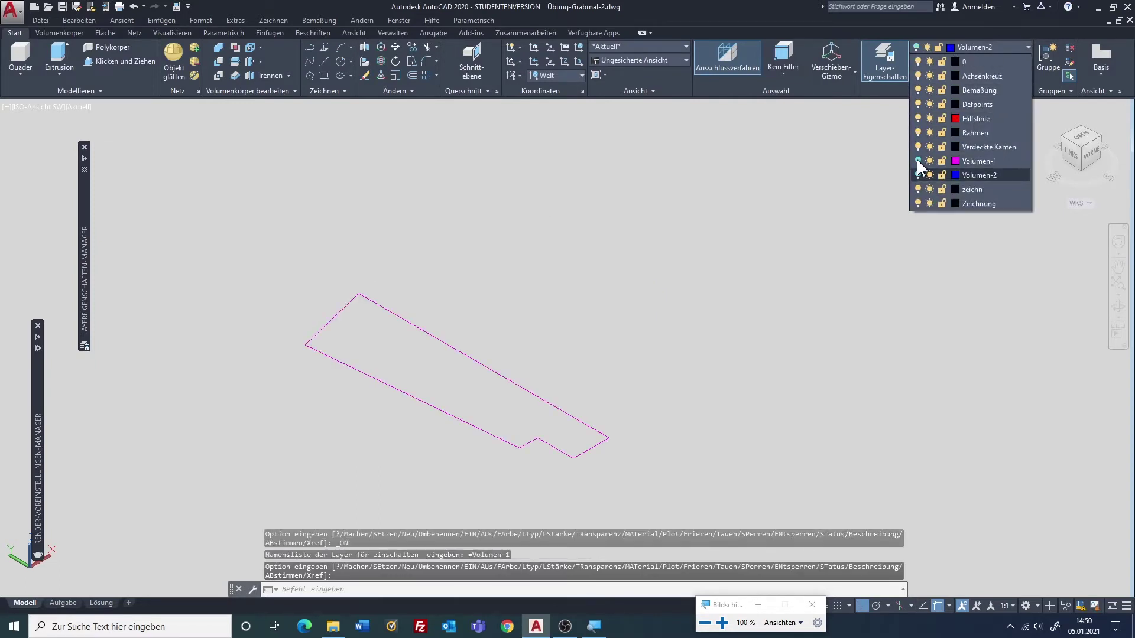
key(Escape)
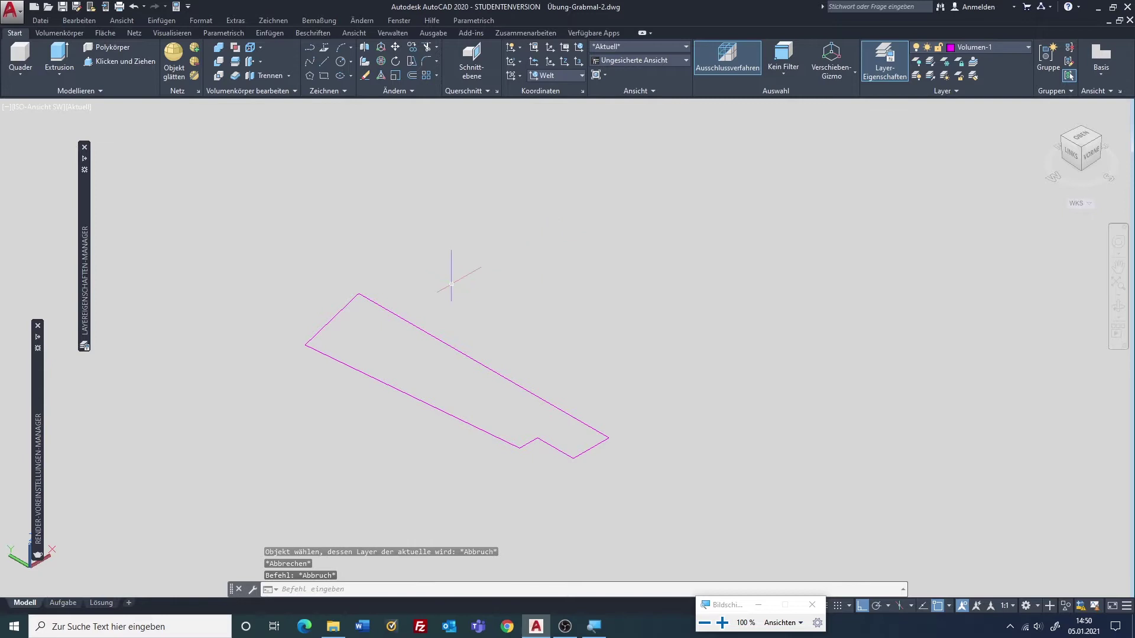
Convert the whole magenta outline into one region with Draw > Region
click(335, 89)
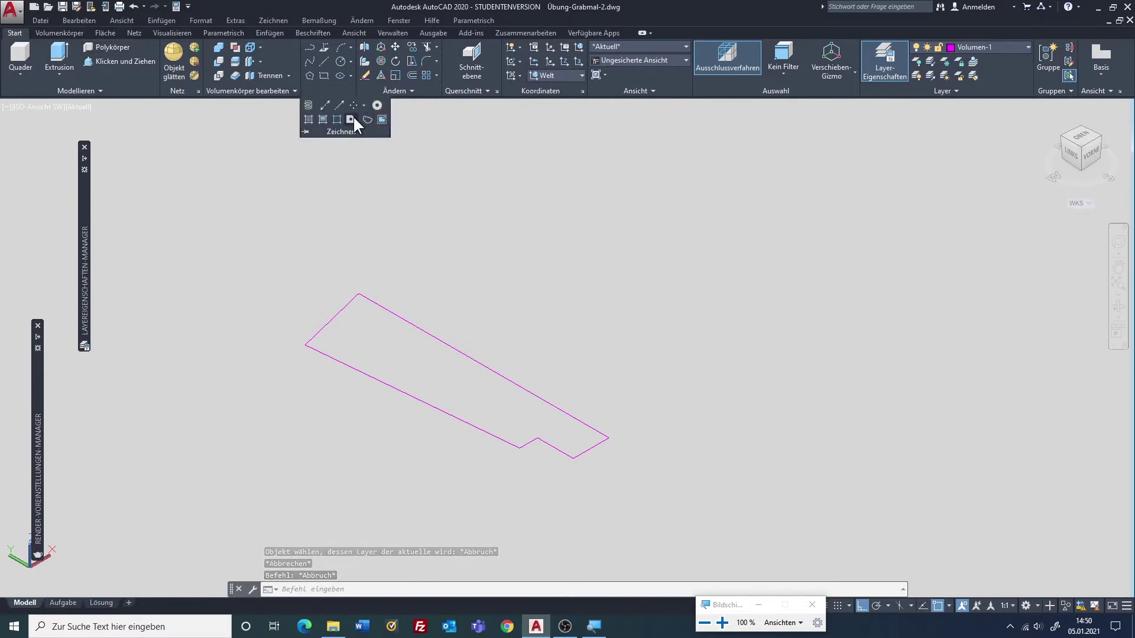
click(353, 116)
click(705, 203)
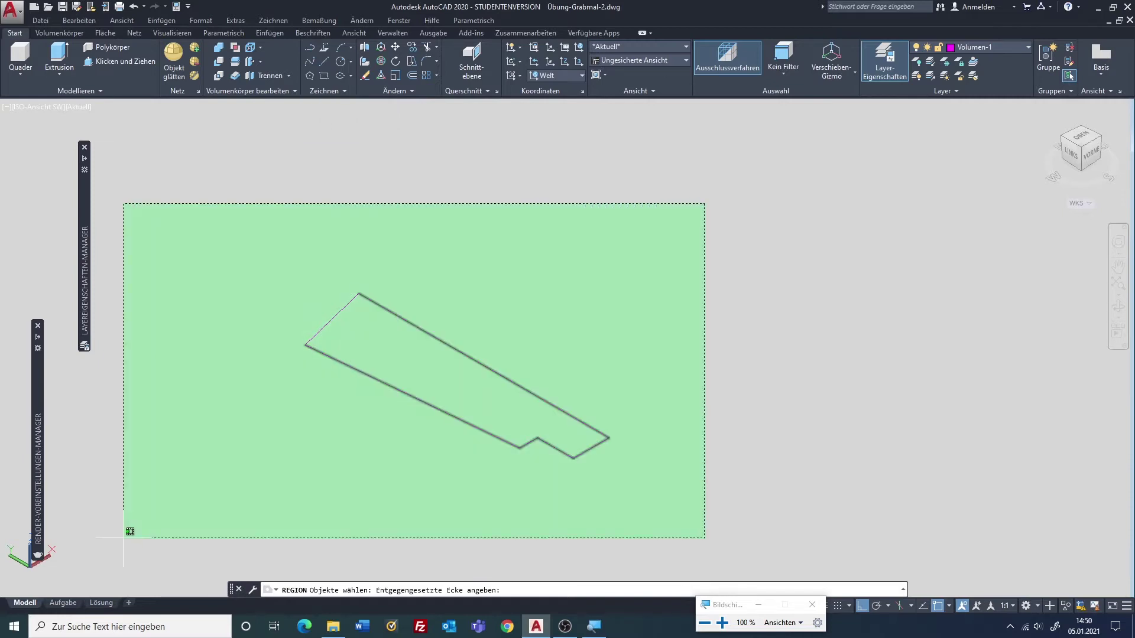
click(236, 471)
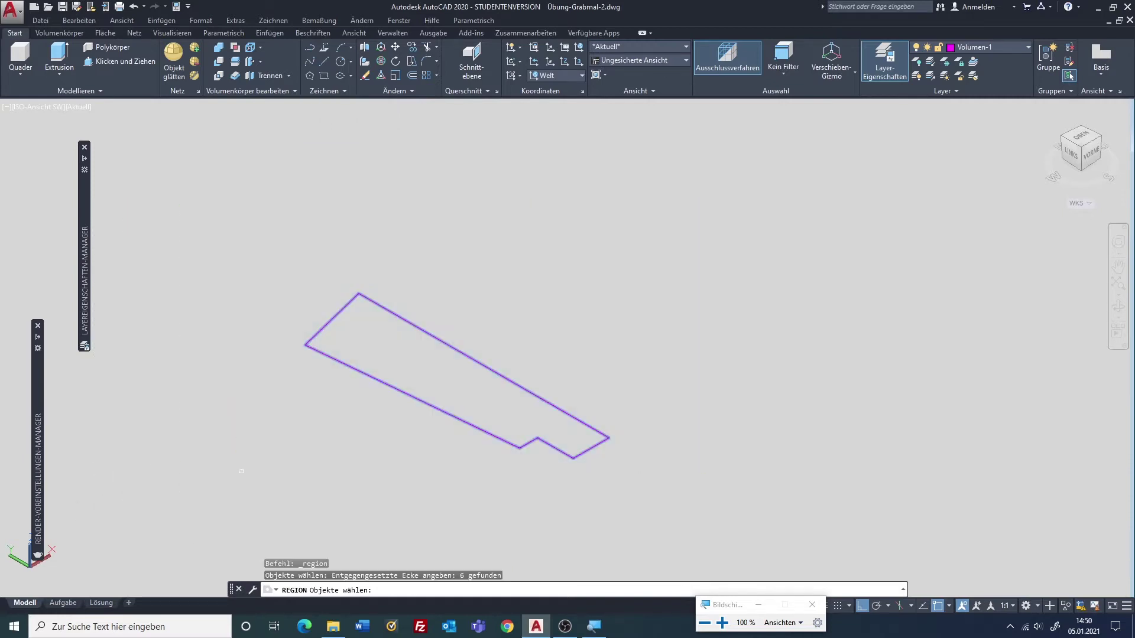
key(Return)
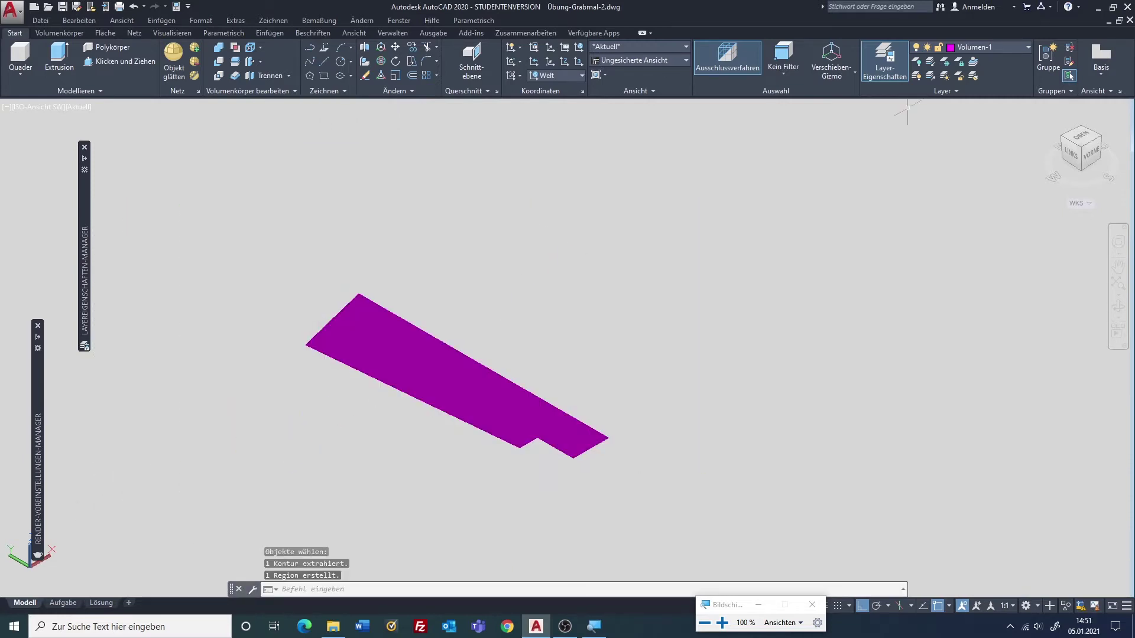
Turn layer Volumen-2 back on so the blue region is visible
click(1023, 43)
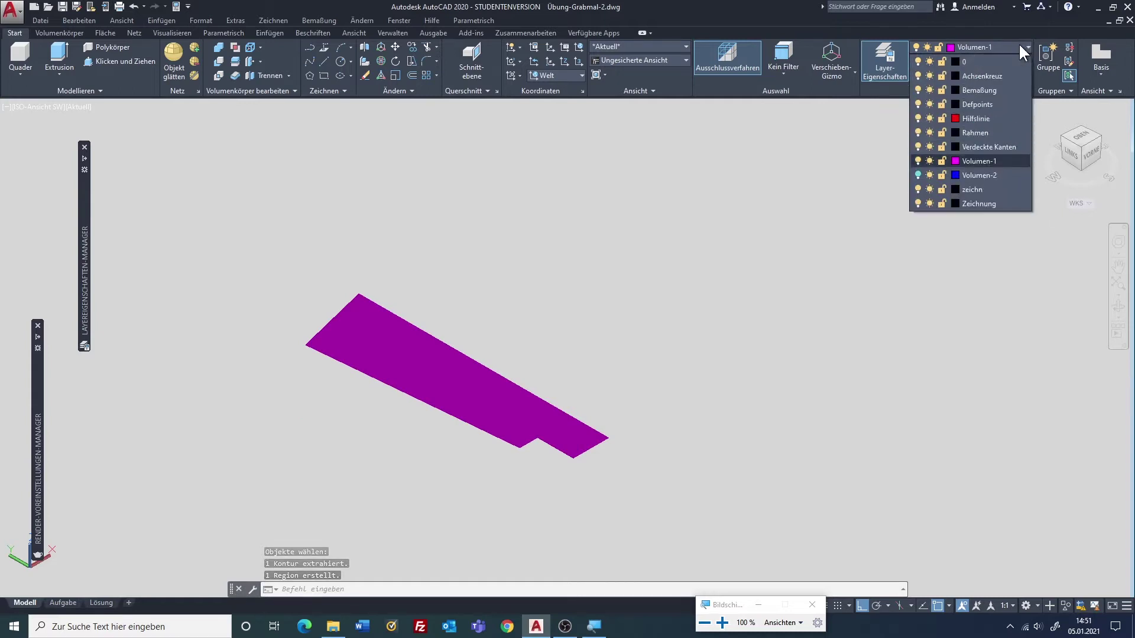
click(917, 168)
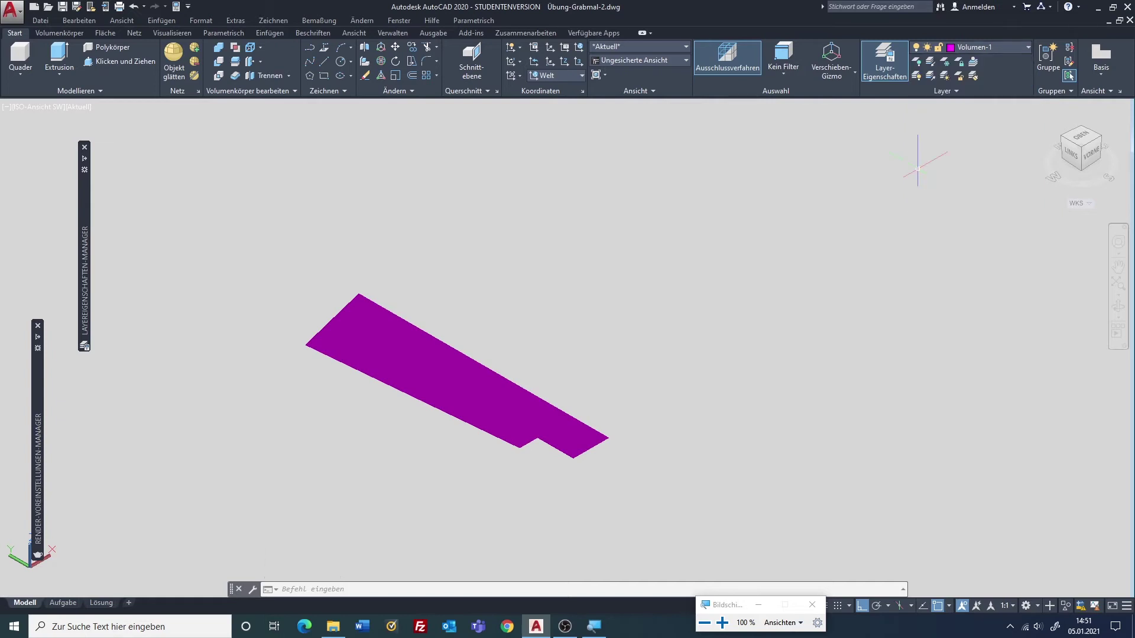
click(1000, 49)
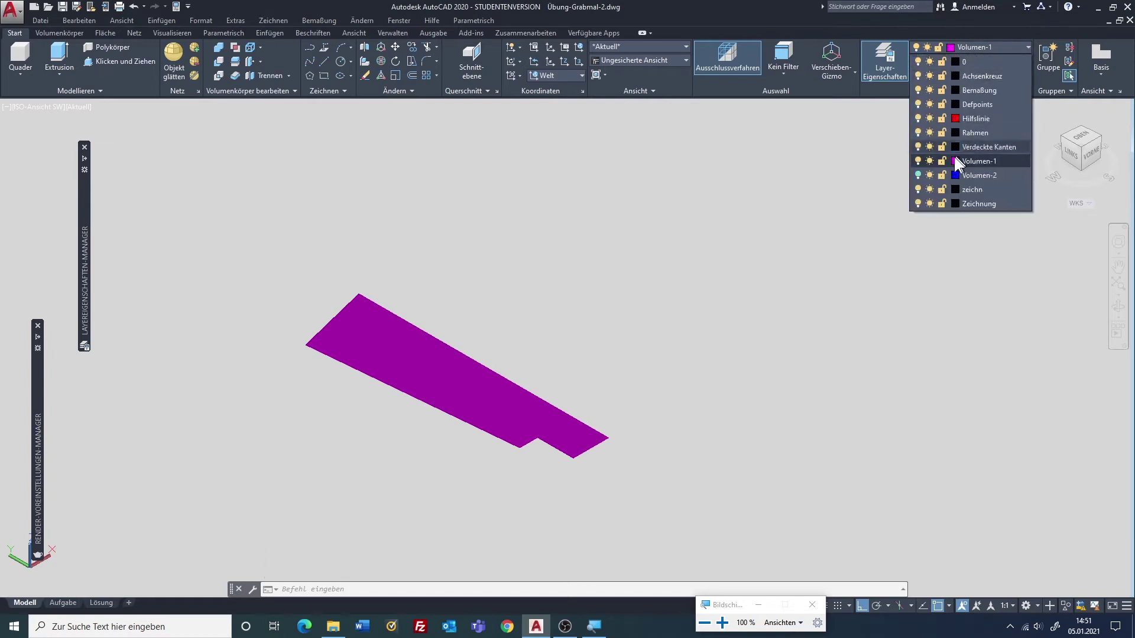
click(919, 175)
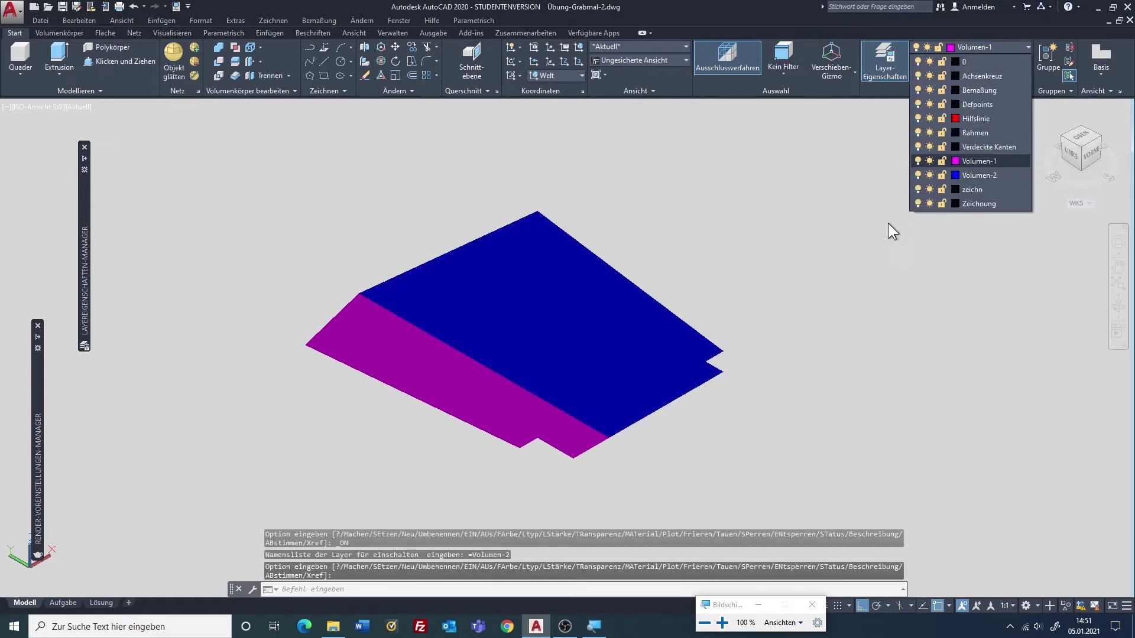
click(871, 222)
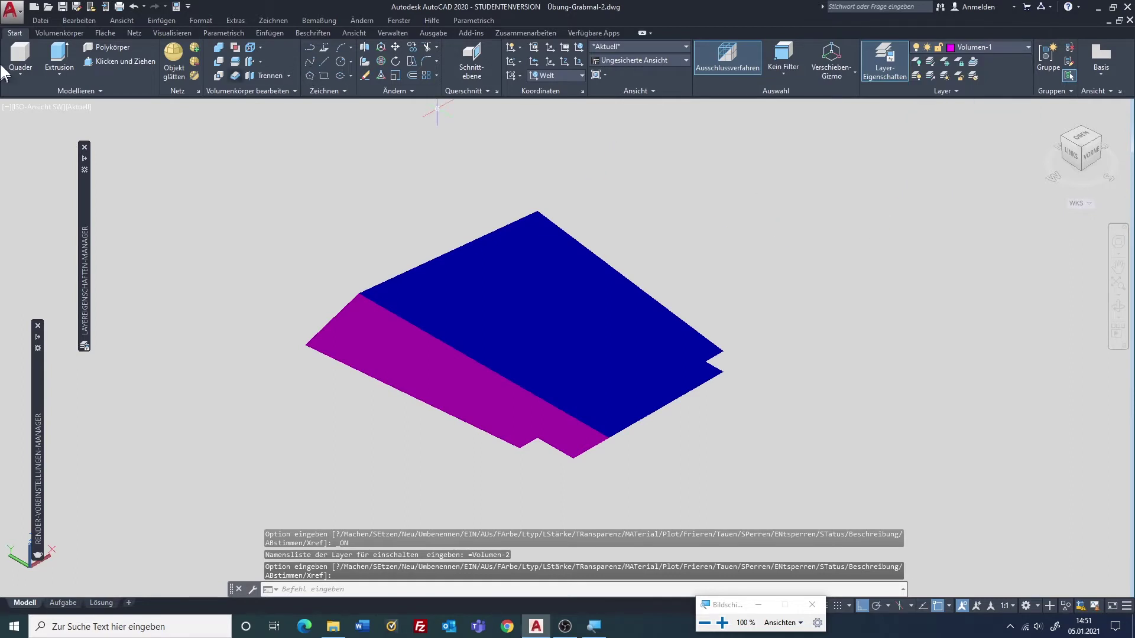
Extrude the blue region into a solid 15 units high
click(63, 49)
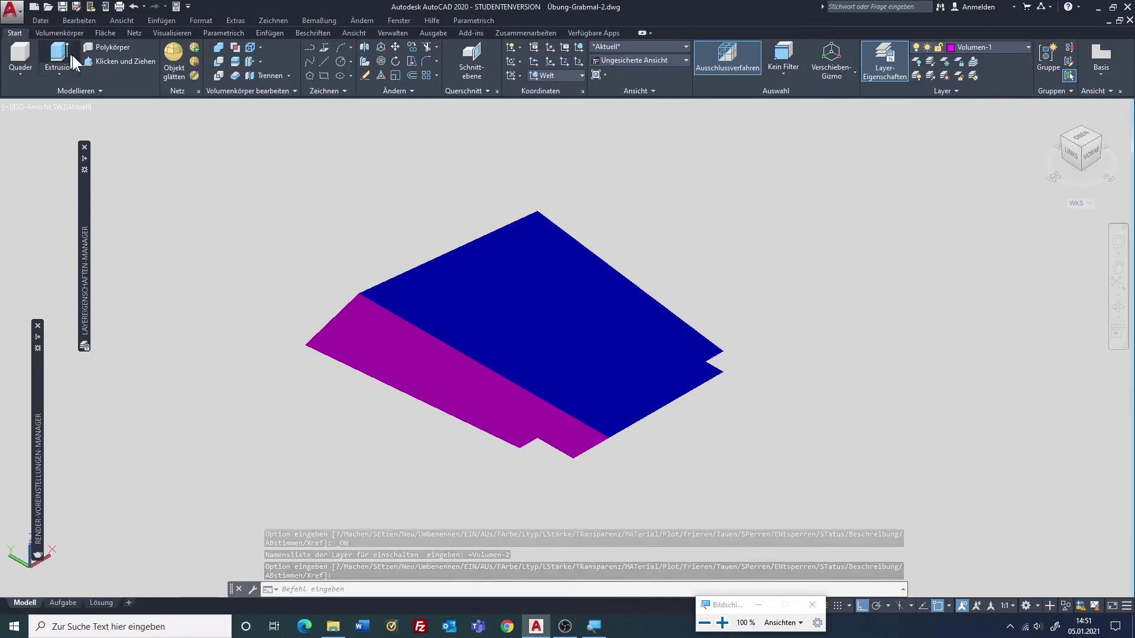
click(691, 387)
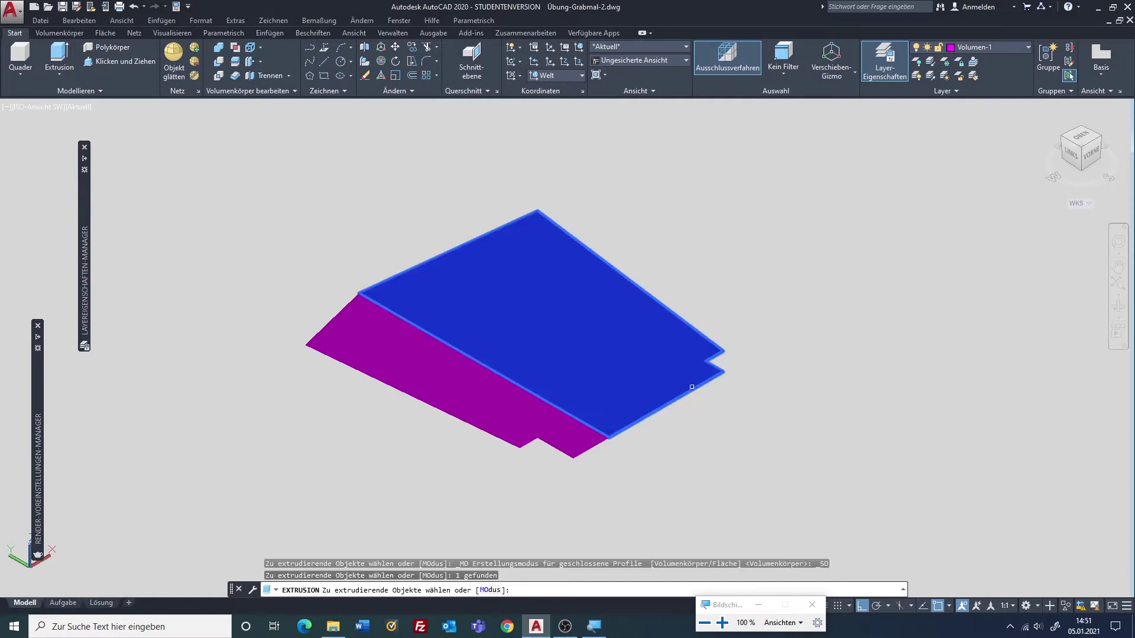
key(Return)
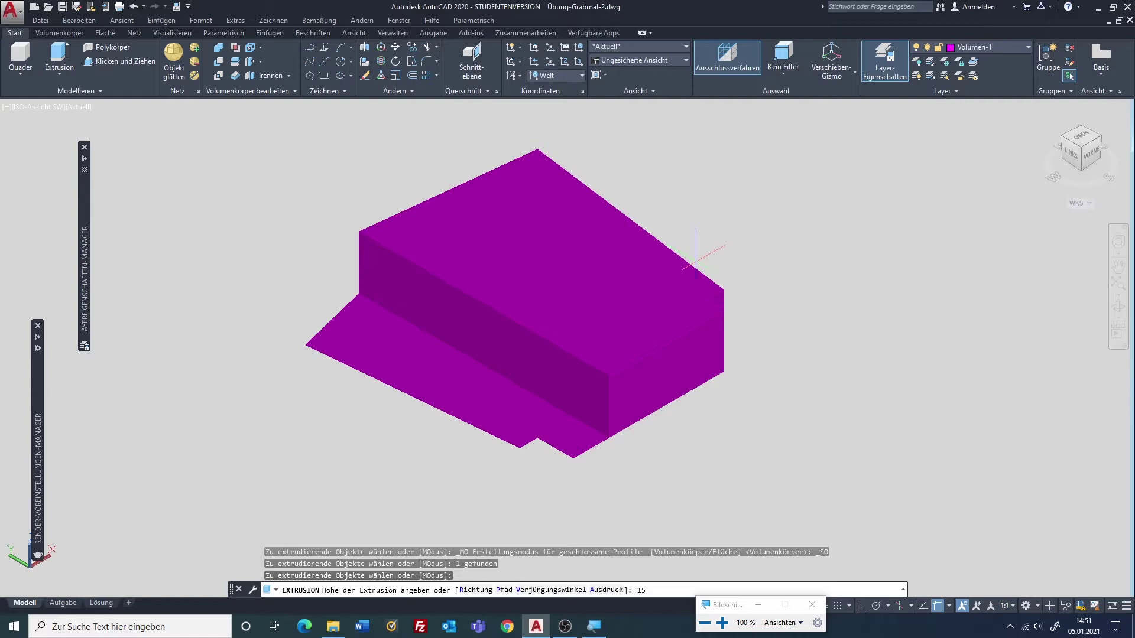
key(Return)
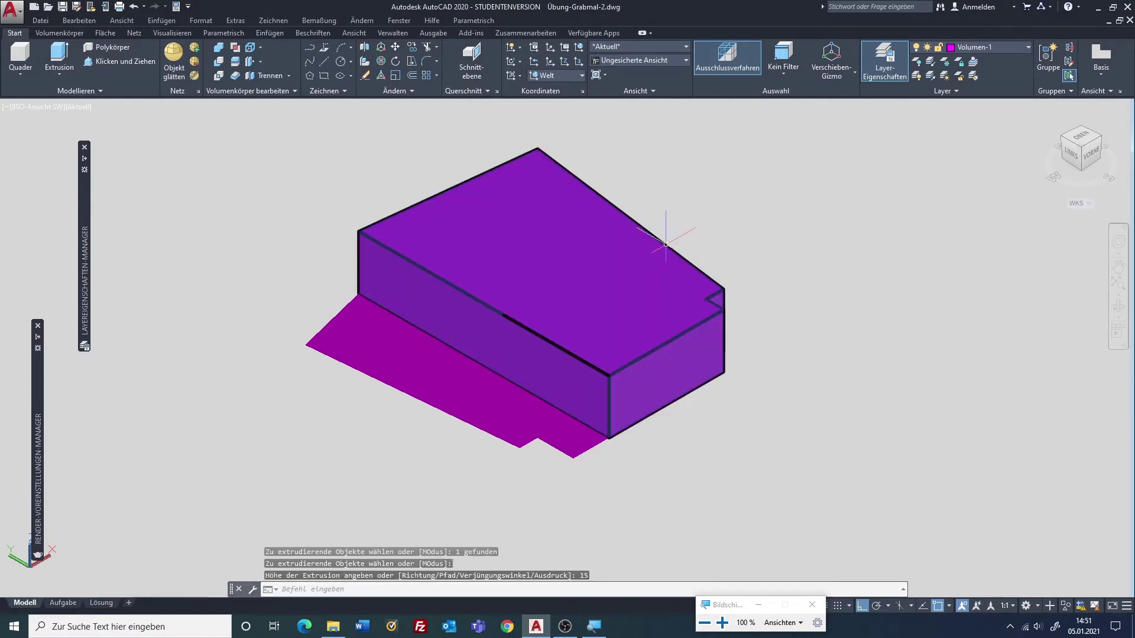
Extrude the flat magenta base profile into a solid 15 units high
click(666, 243)
click(59, 57)
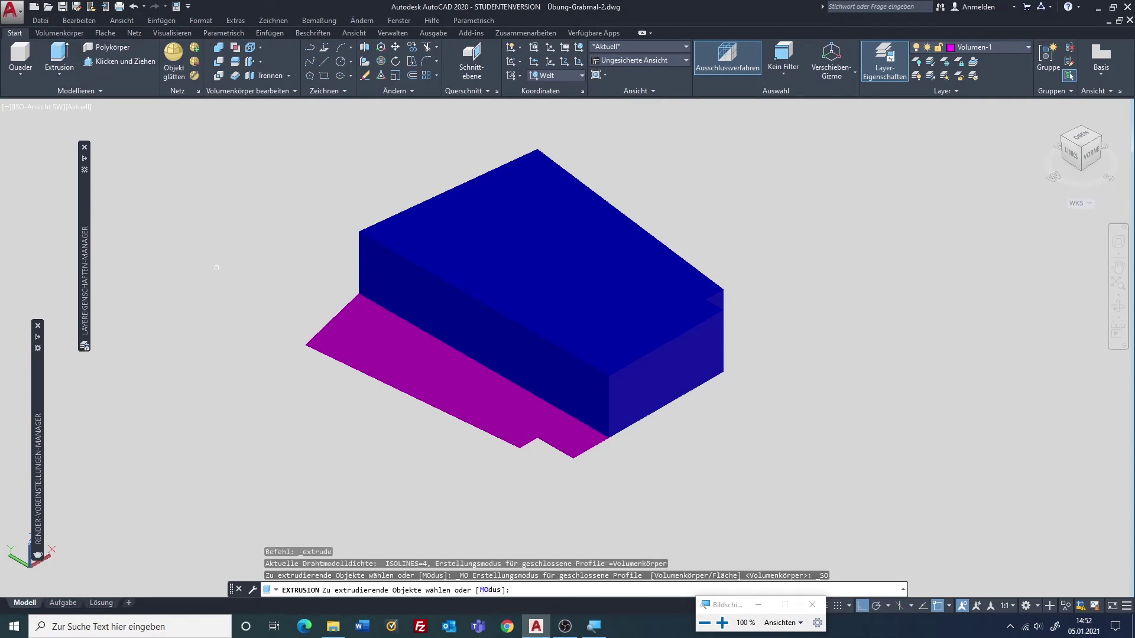
click(347, 363)
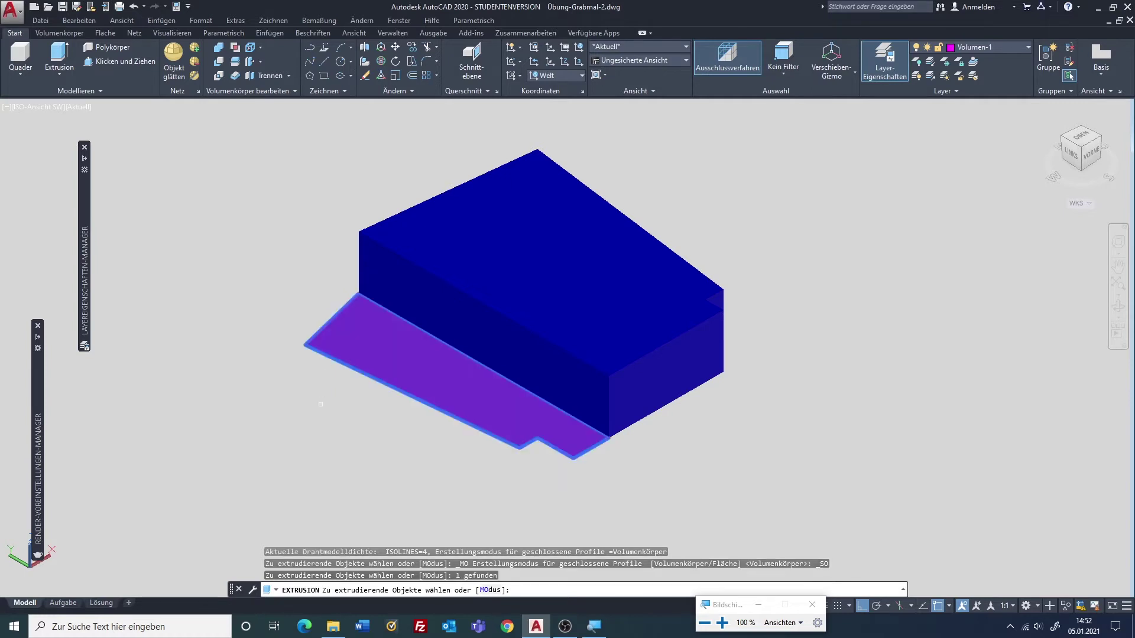
key(Return)
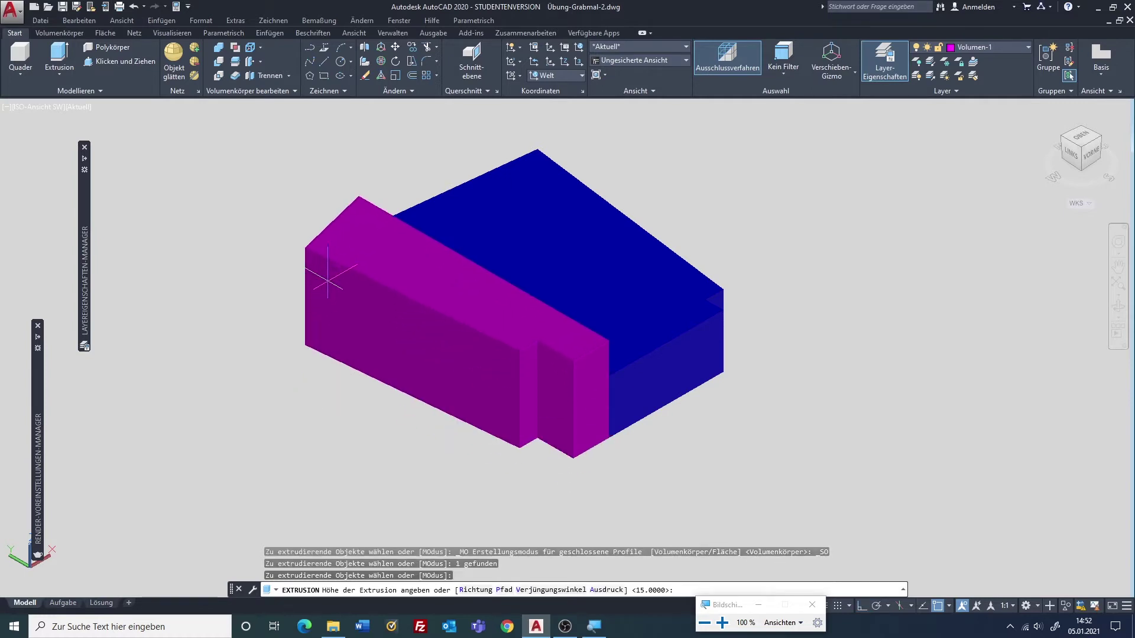
text(15)
key(Return)
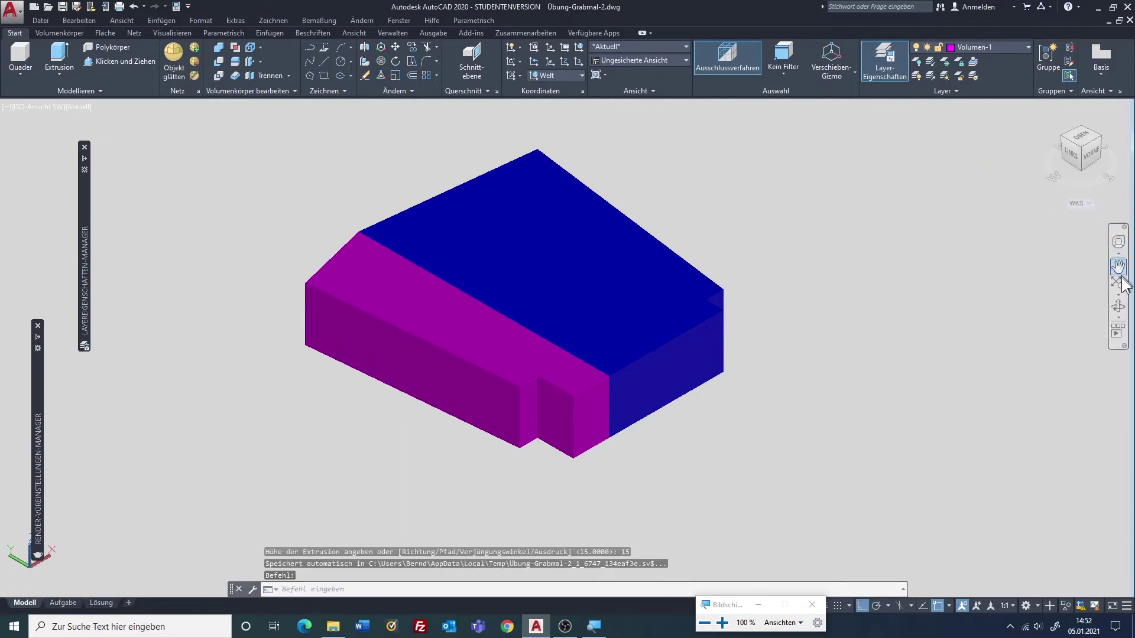
Free-orbit the two solids into a low view facing the front
click(1118, 316)
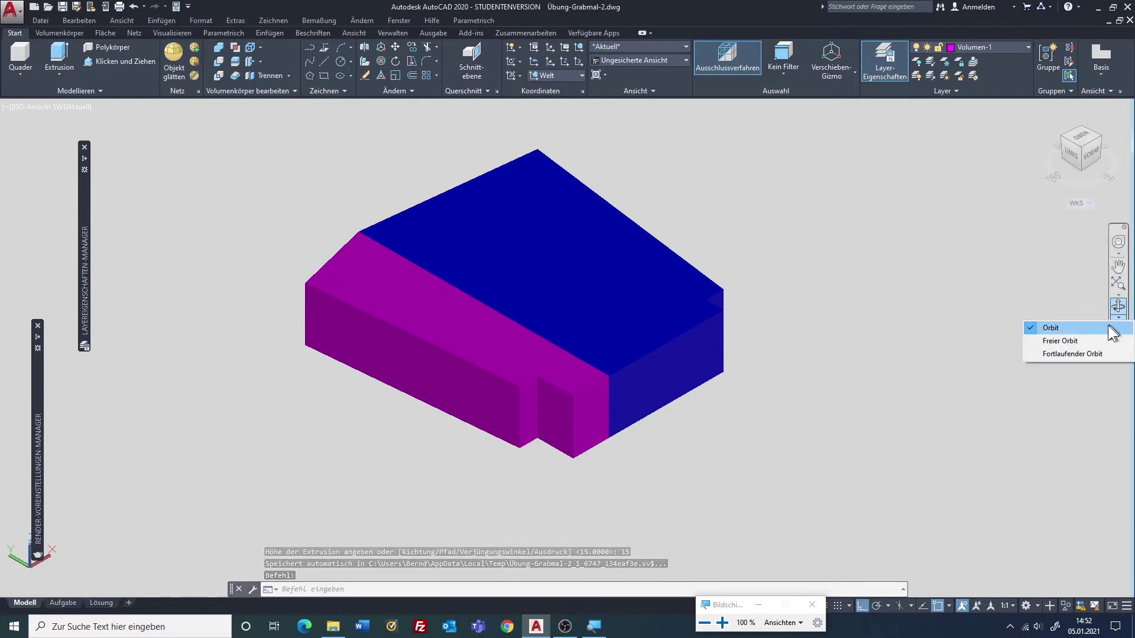
click(1081, 346)
mouse_move(633, 407)
mouse_down()
mouse_move(591, 401)
mouse_move(603, 294)
mouse_move(413, 347)
mouse_move(438, 177)
mouse_move(642, 244)
mouse_move(565, 357)
mouse_move(529, 302)
mouse_move(530, 279)
mouse_move(542, 382)
mouse_move(554, 256)
mouse_move(554, 367)
mouse_move(580, 255)
mouse_move(558, 271)
mouse_move(534, 261)
mouse_move(549, 249)
mouse_up()
mouse_move(868, 299)
mouse_down()
mouse_move(881, 324)
mouse_move(656, 325)
mouse_move(675, 322)
mouse_up()
drag(537, 175, 539, 236)
drag(585, 343, 514, 276)
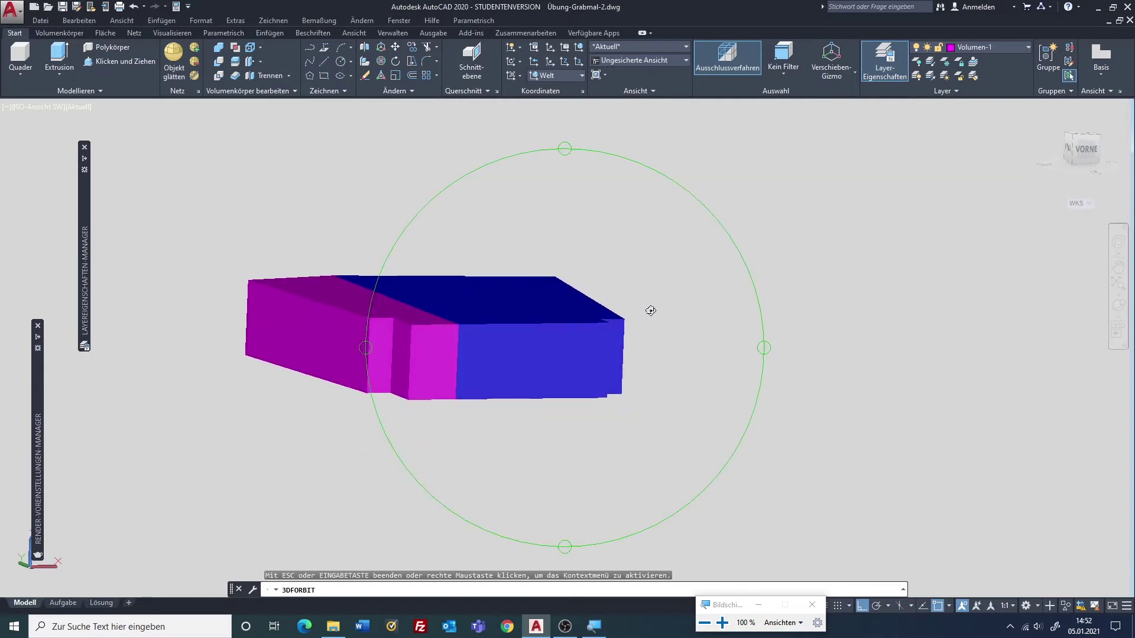
key(Escape)
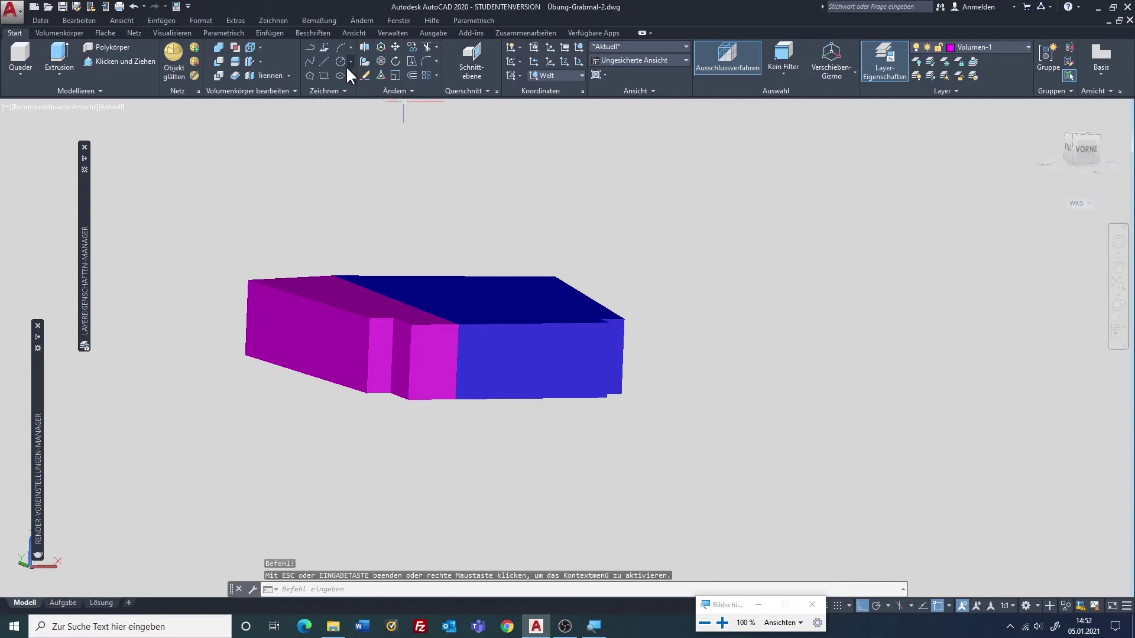
Rotate the magenta solid's top face -9 degrees about a vertical axis at its corner
click(260, 60)
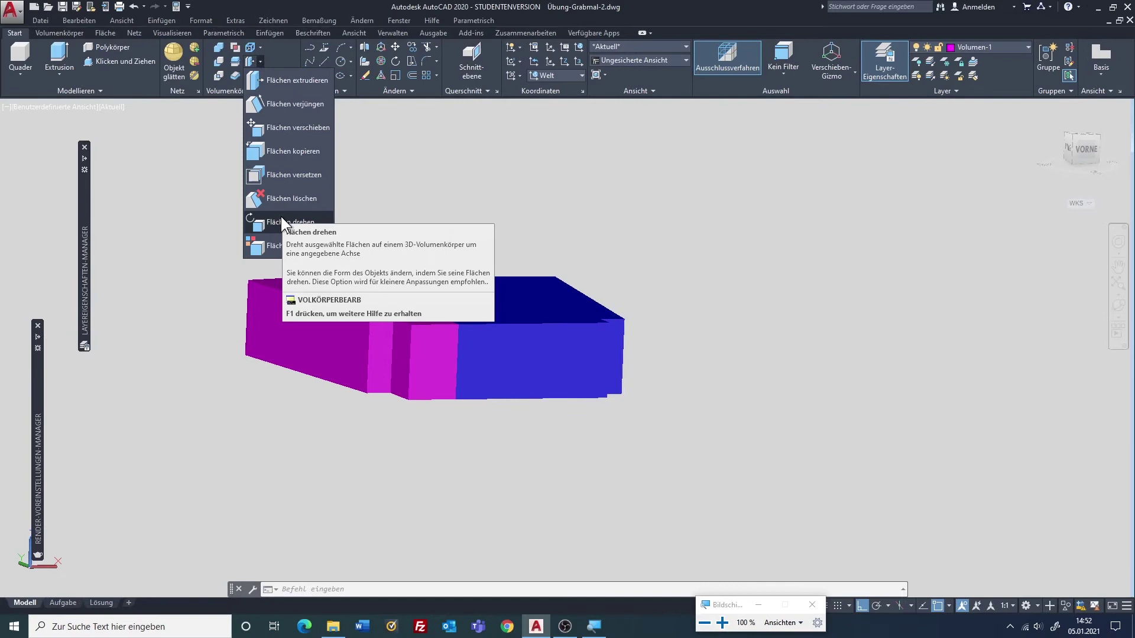
click(282, 218)
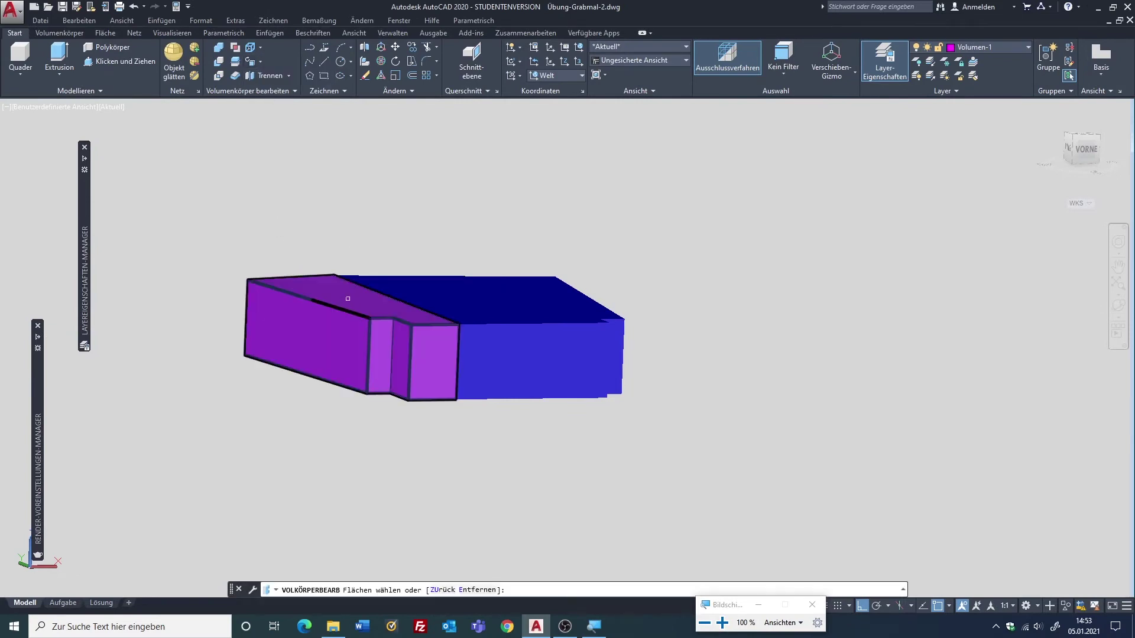
click(348, 296)
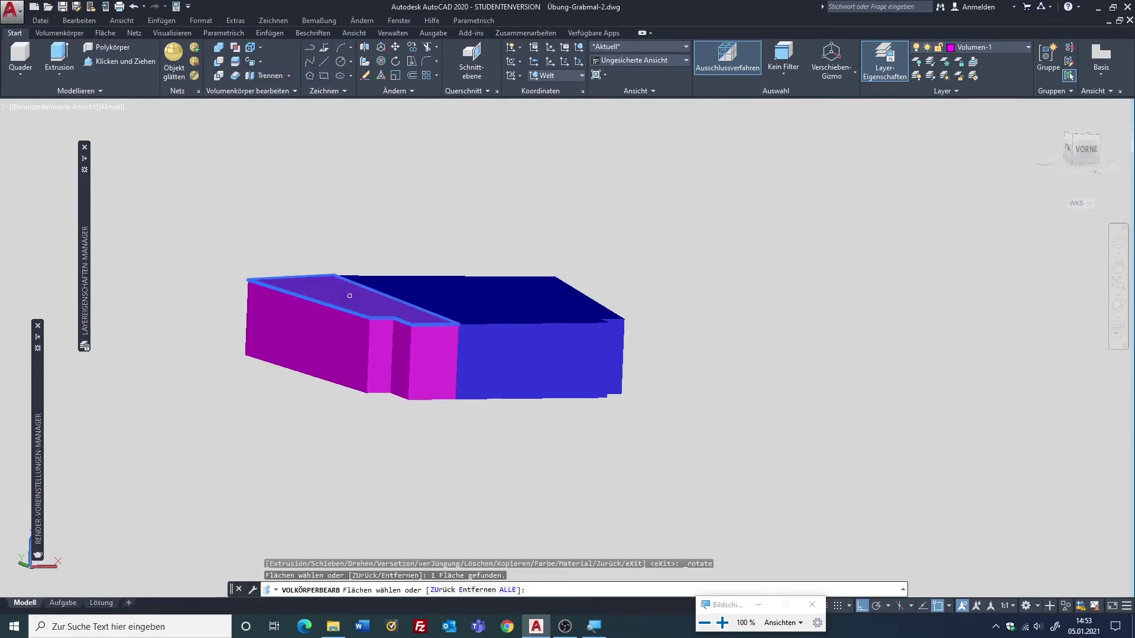
key(Return)
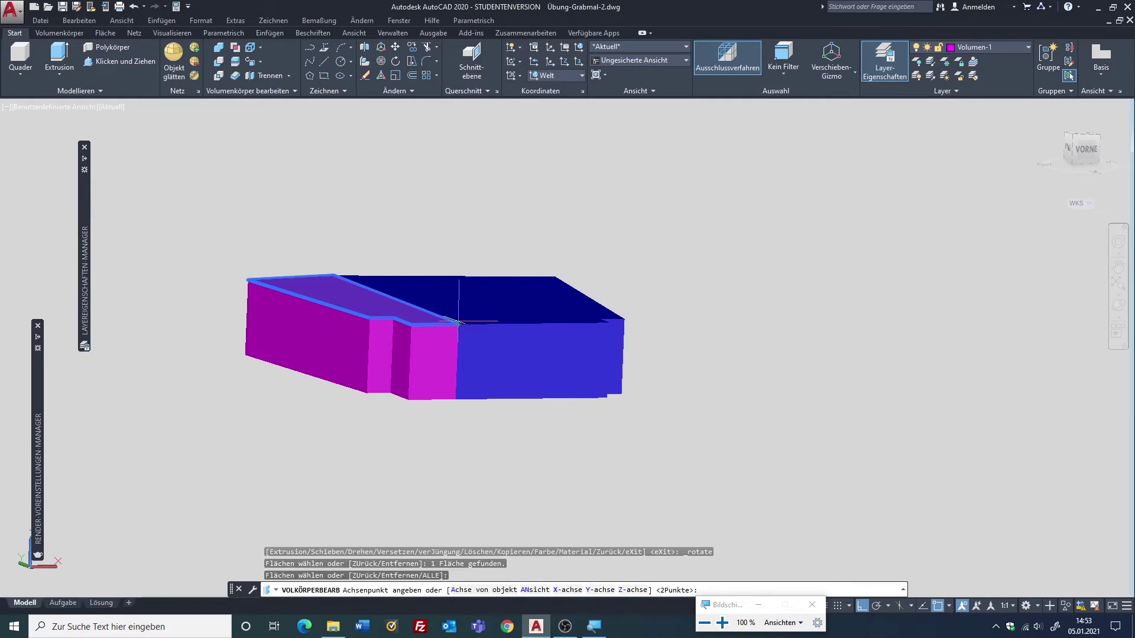
key(F3)
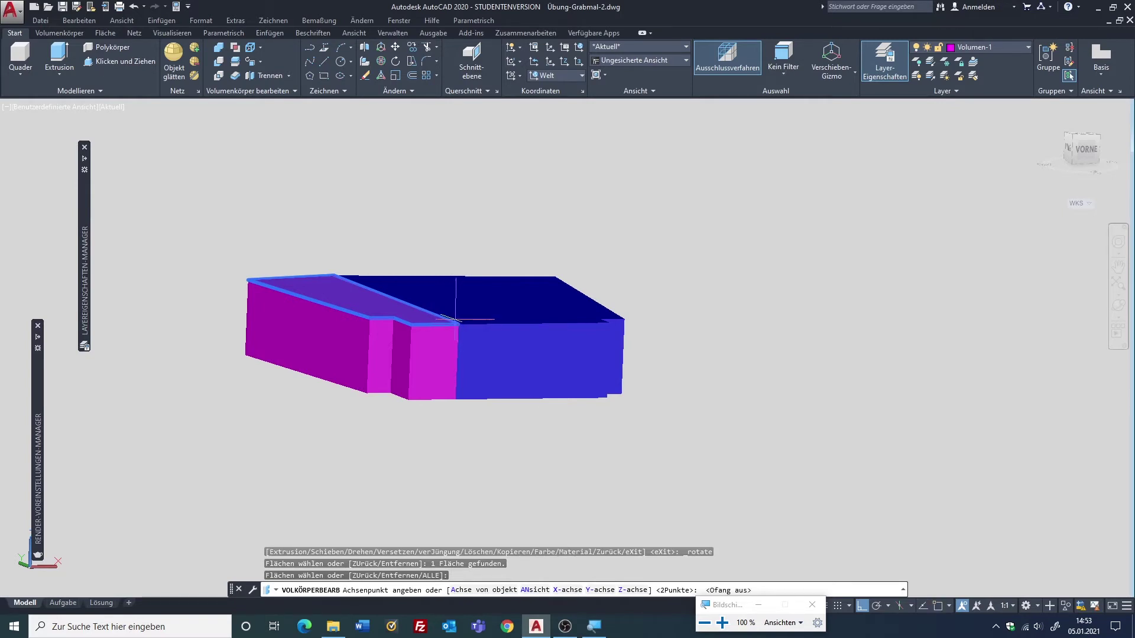
click(458, 324)
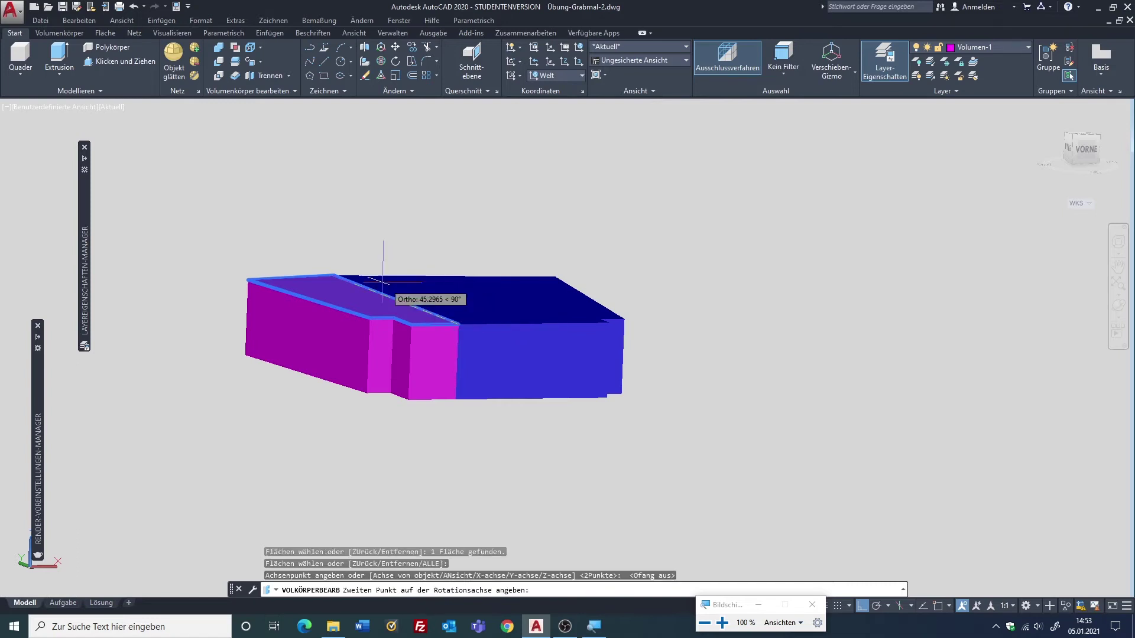
click(337, 274)
text(-9)
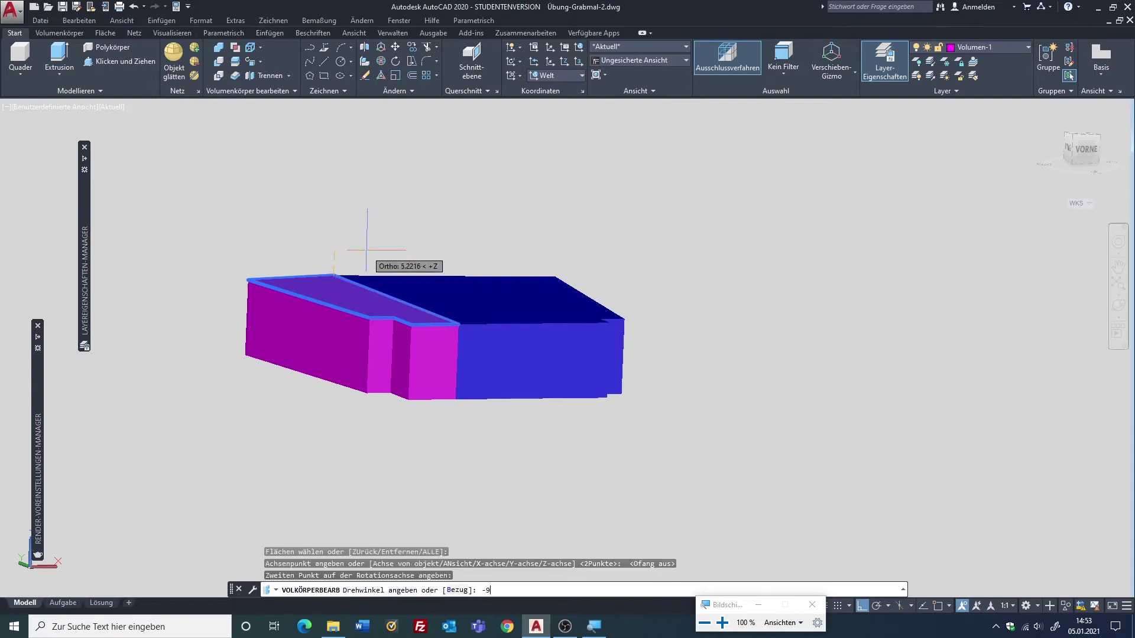
key(Return)
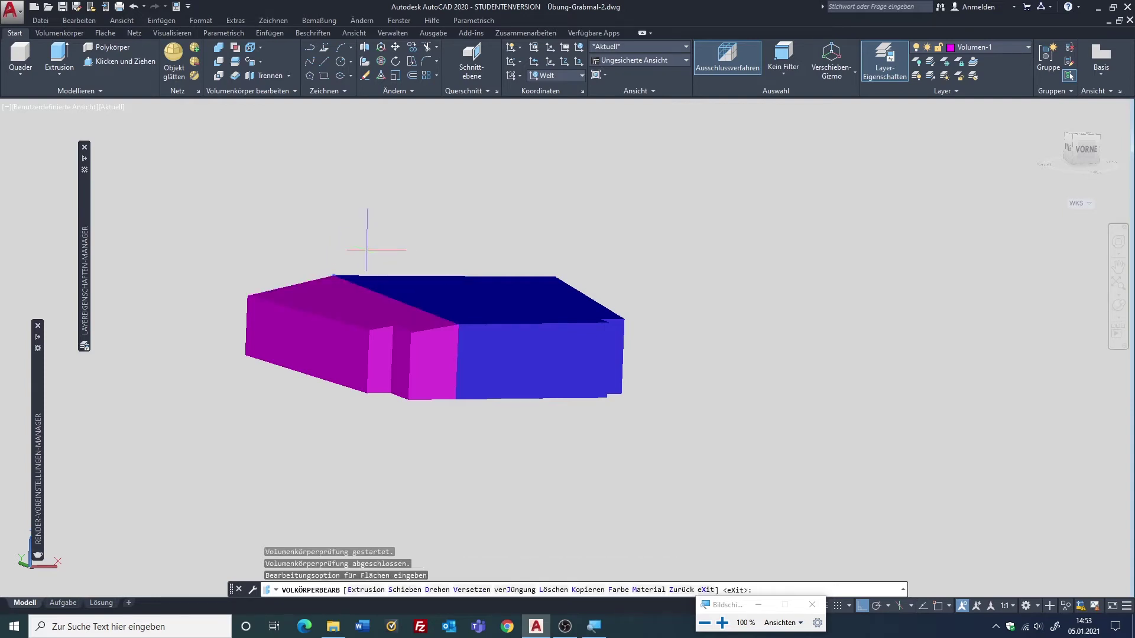
Free-orbit and reposition the view until the blue block's top face is visible
click(1118, 307)
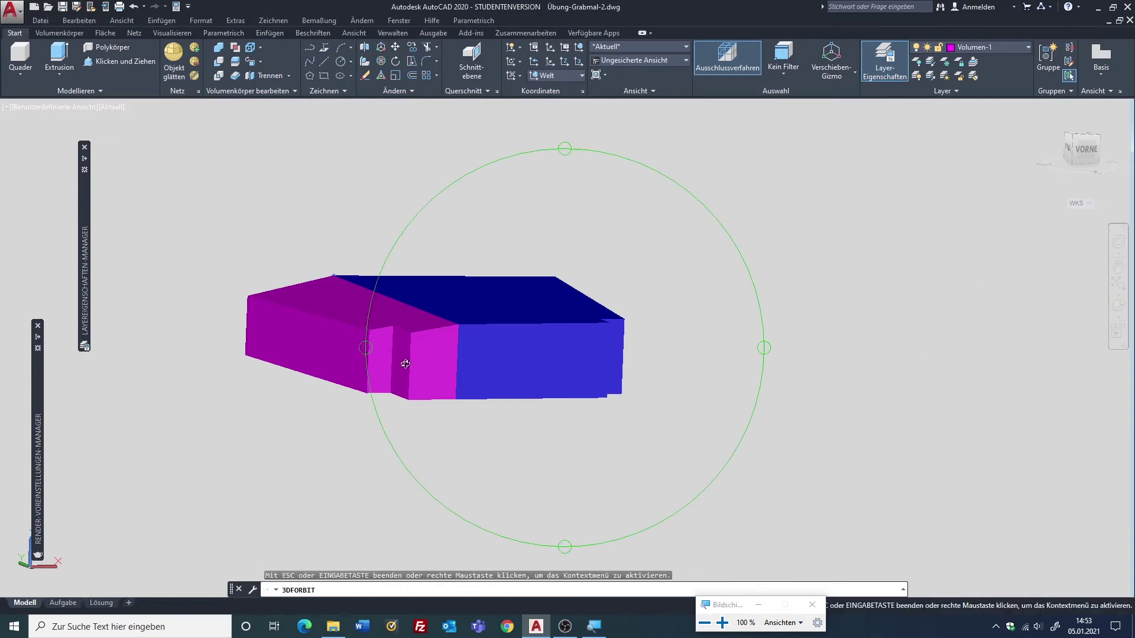
mouse_move(666, 345)
mouse_down()
mouse_move(636, 347)
mouse_move(603, 291)
mouse_up()
mouse_move(603, 291)
middle_down()
mouse_move(424, 314)
mouse_move(337, 303)
middle_up()
mouse_move(532, 292)
mouse_down()
mouse_move(717, 299)
mouse_move(519, 274)
mouse_up()
middle_drag(519, 273, 328, 400)
drag(426, 279, 499, 252)
drag(672, 336, 658, 374)
mouse_move(659, 375)
middle_down()
mouse_move(491, 349)
mouse_move(398, 360)
middle_up()
mouse_move(830, 249)
mouse_down()
mouse_move(836, 263)
mouse_move(696, 283)
mouse_up()
middle_drag(585, 260, 450, 342)
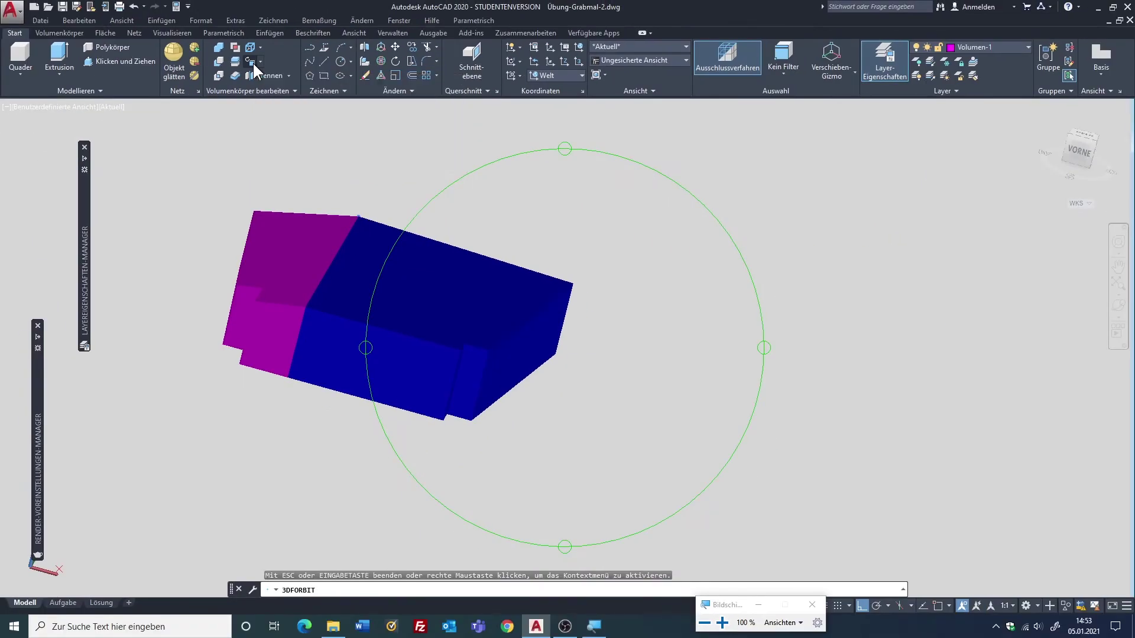
Rotate the blue block's top face 9 degrees about an axis along its edge
click(253, 63)
click(388, 267)
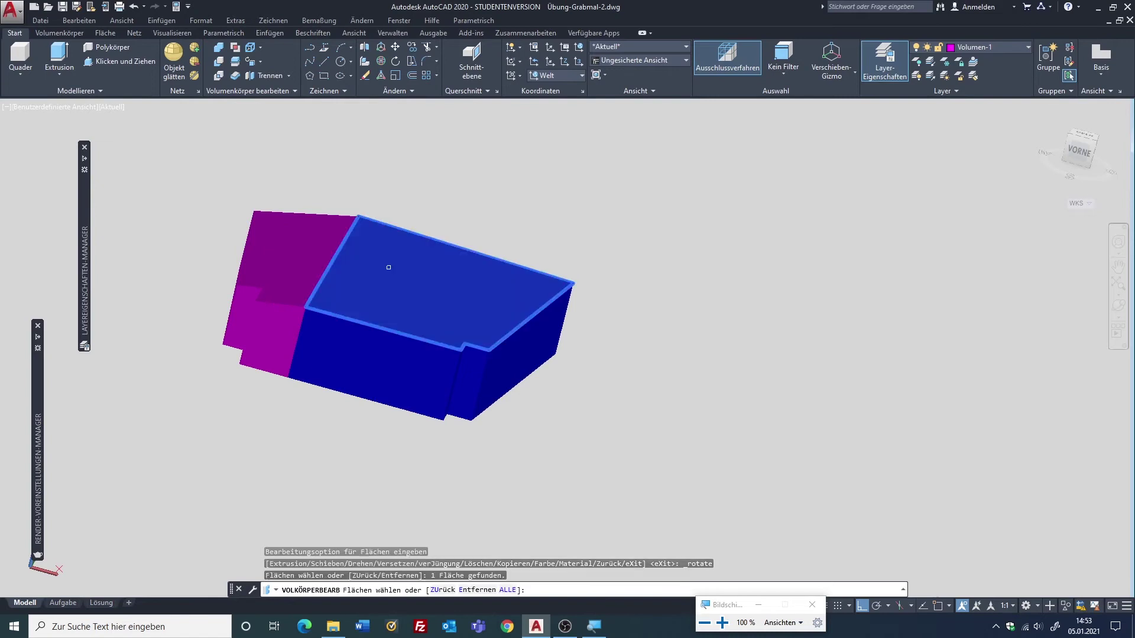
key(Return)
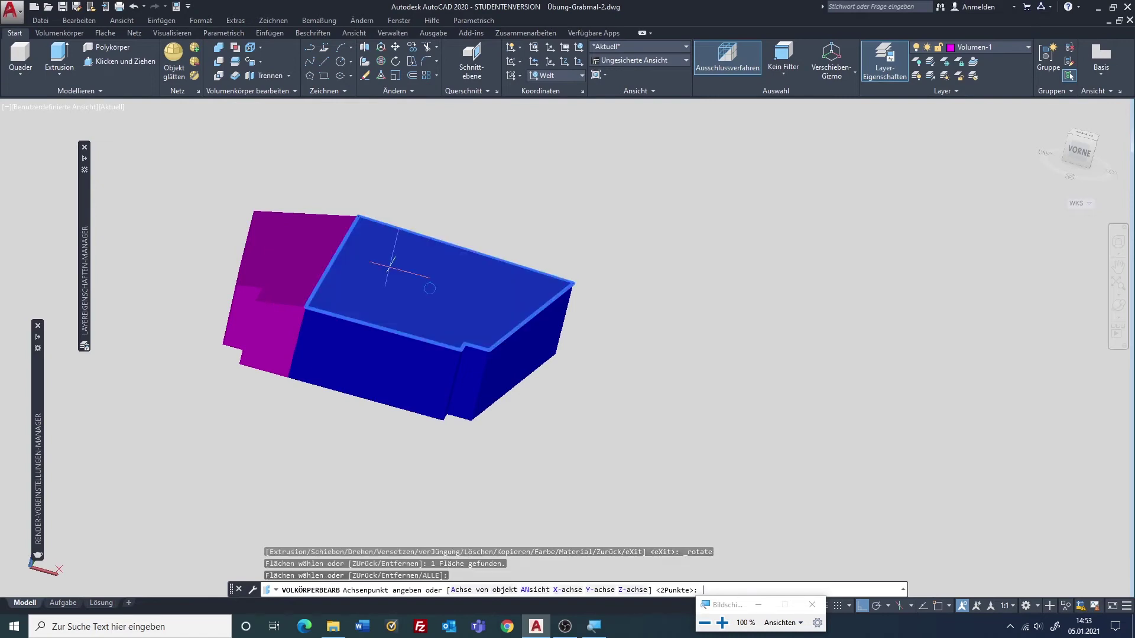
click(305, 307)
text(9)
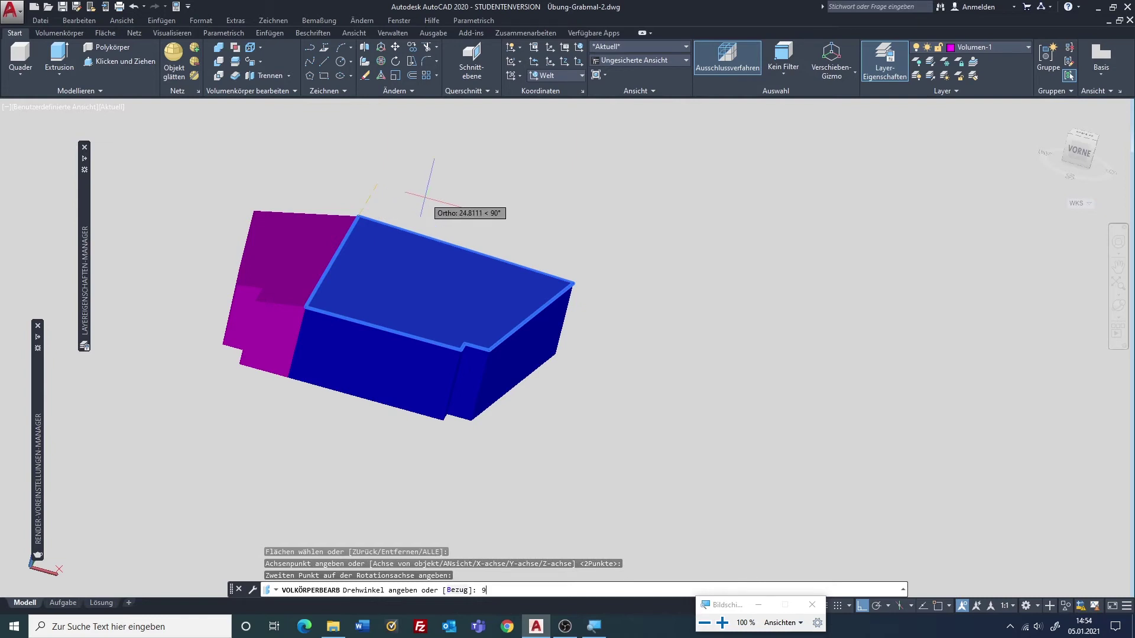
key(Return)
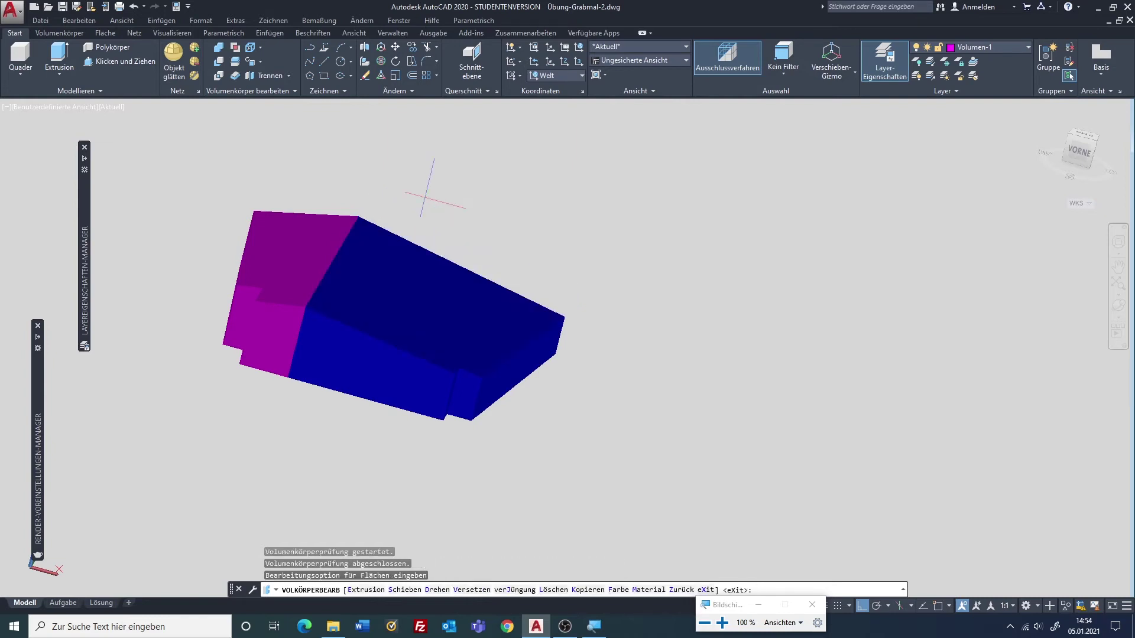
Orbit and zoom to a front-and-top view, then switch to Perspektive projection
click(1119, 310)
mouse_move(550, 288)
mouse_down()
mouse_move(509, 230)
mouse_move(633, 377)
mouse_up()
mouse_move(610, 329)
mouse_down()
mouse_move(523, 218)
mouse_move(461, 278)
mouse_up()
drag(474, 220, 566, 318)
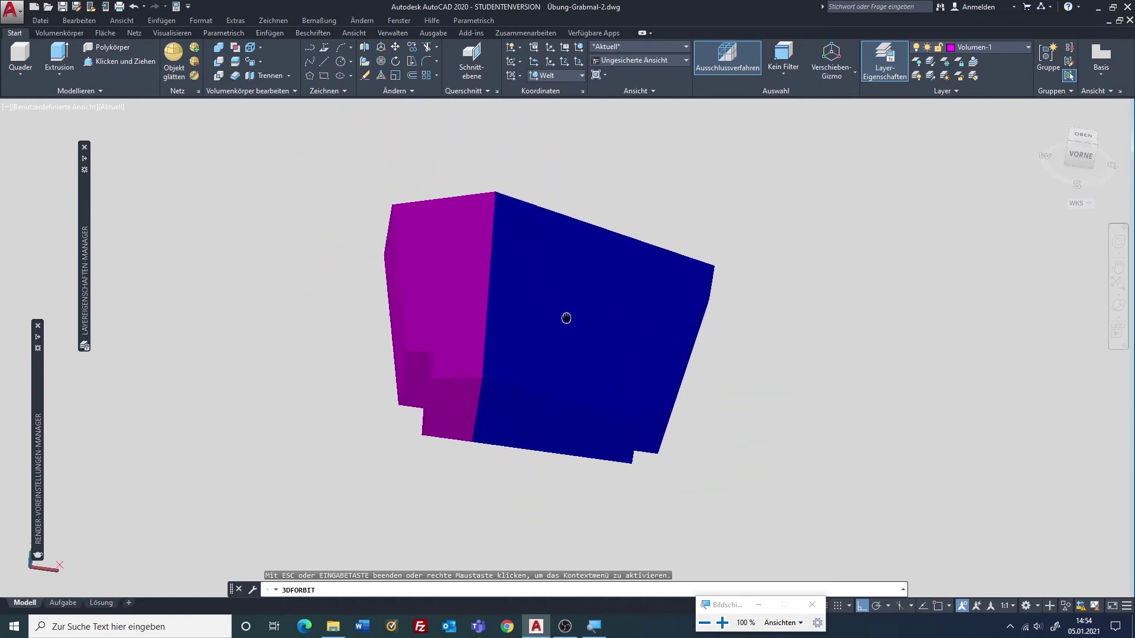
scroll(591, 348, down, 2)
scroll(591, 347, down, 2)
scroll(591, 348, down, 1)
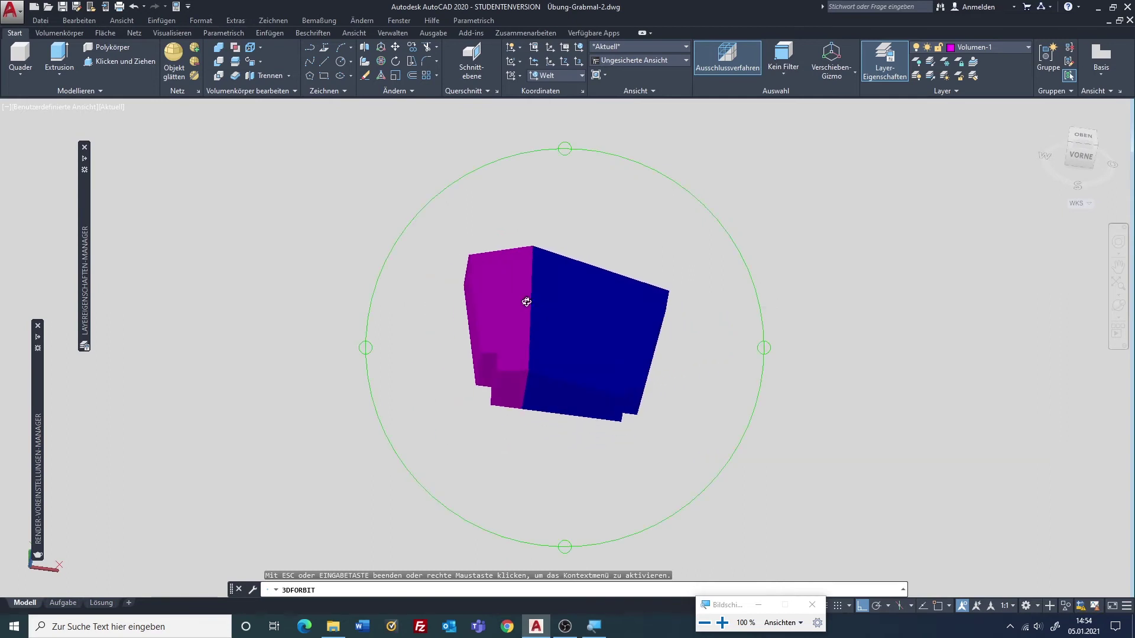
mouse_move(534, 304)
mouse_down()
mouse_move(575, 336)
mouse_move(514, 236)
mouse_move(522, 263)
mouse_move(532, 221)
mouse_move(524, 309)
mouse_up()
right_click(541, 320)
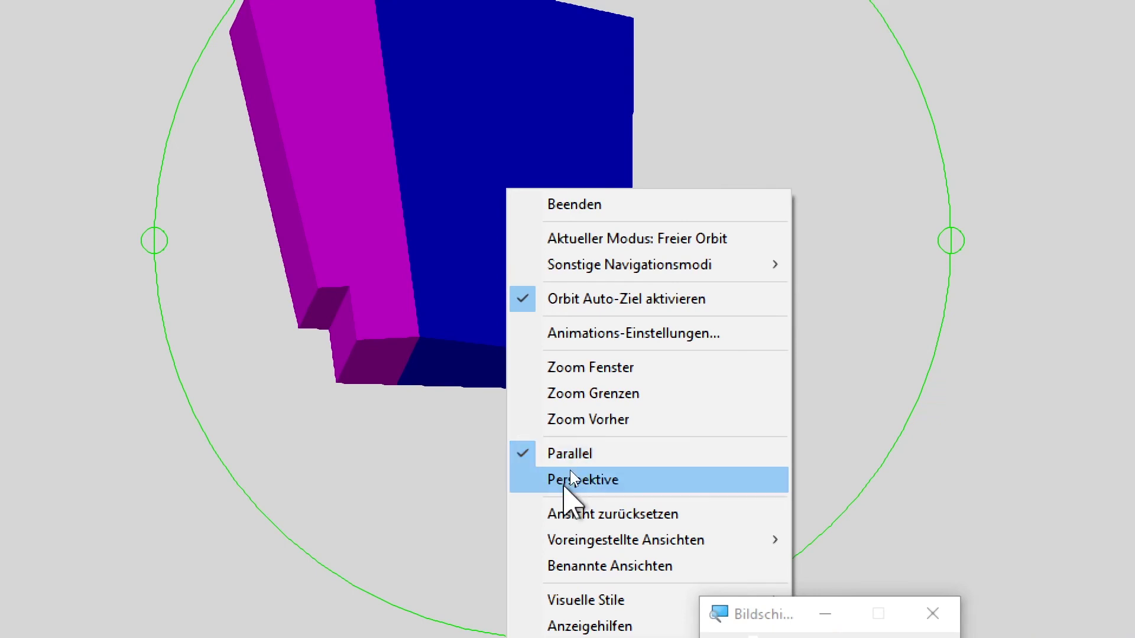
click(563, 476)
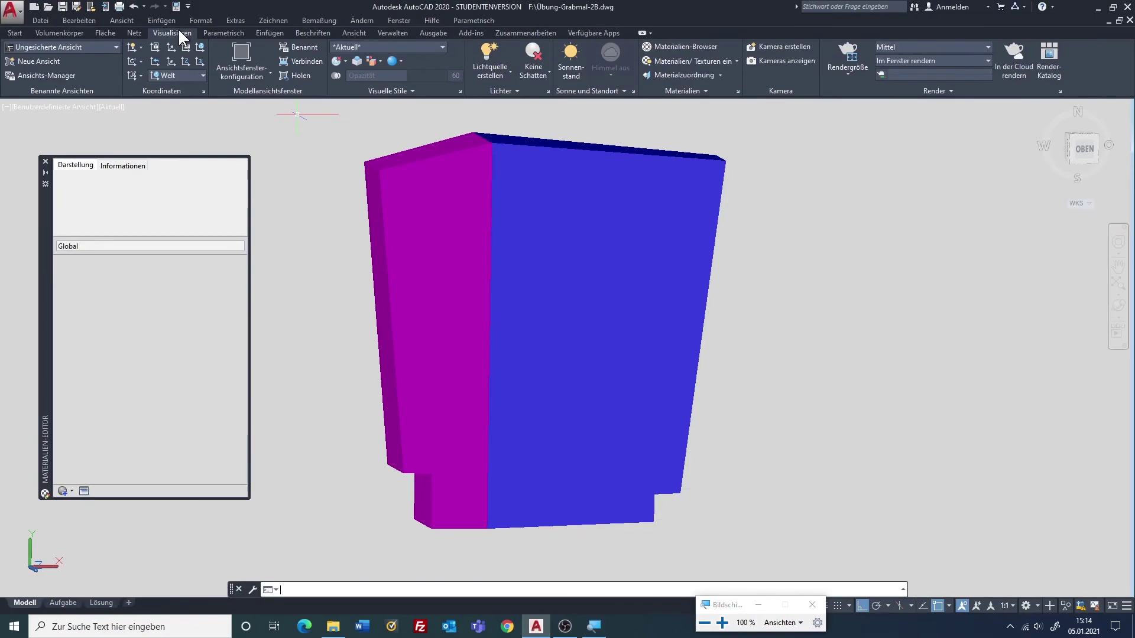
Open the Materials Browser from the Visualisieren tab and expand the new-material type list
click(678, 40)
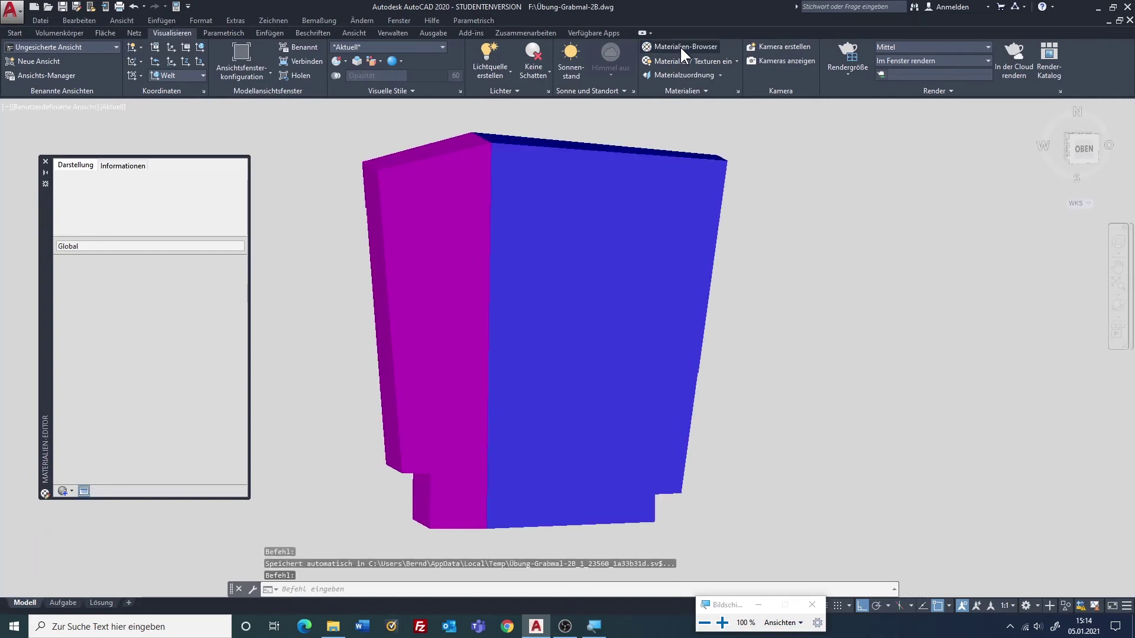
click(679, 46)
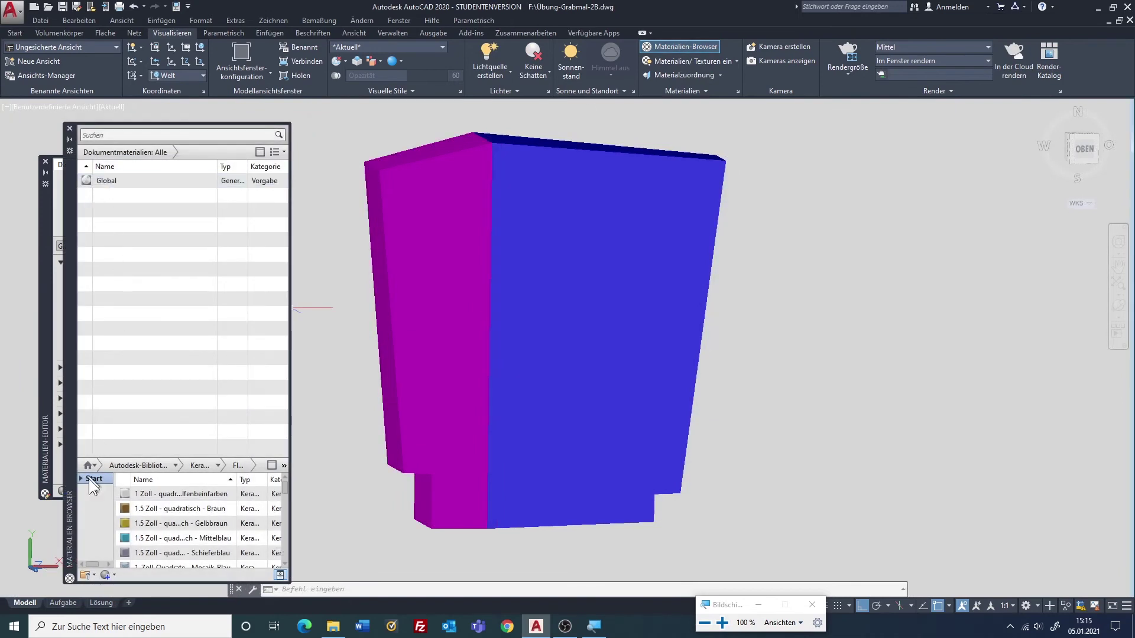
scroll(130, 520, down, 1)
click(114, 574)
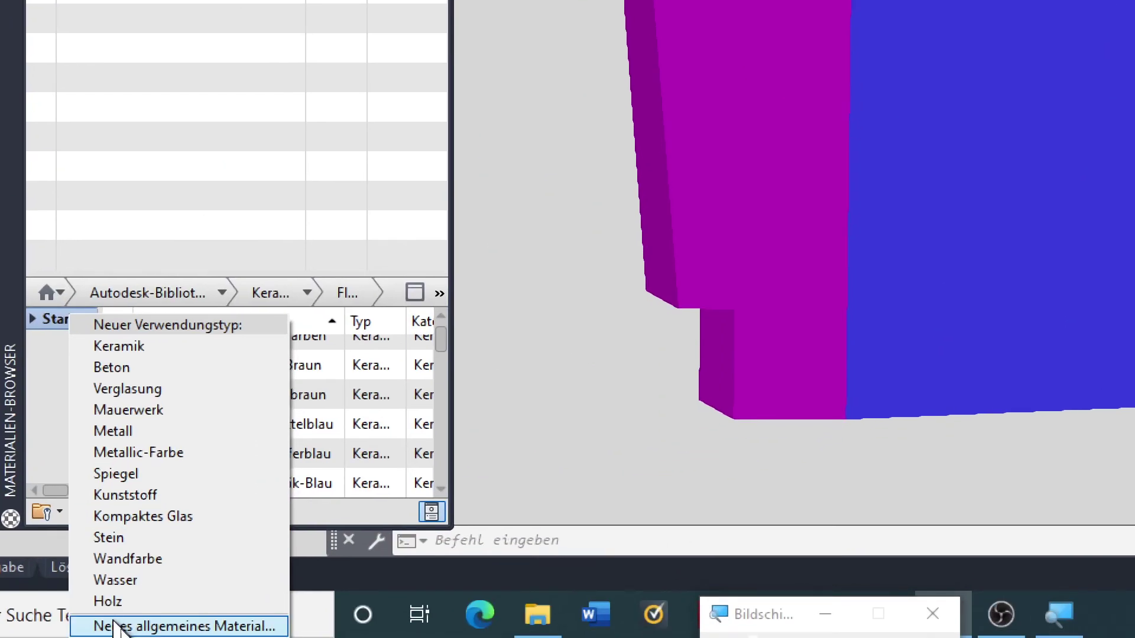
Create a new generic material and rearrange the panels to expose its settings
click(122, 627)
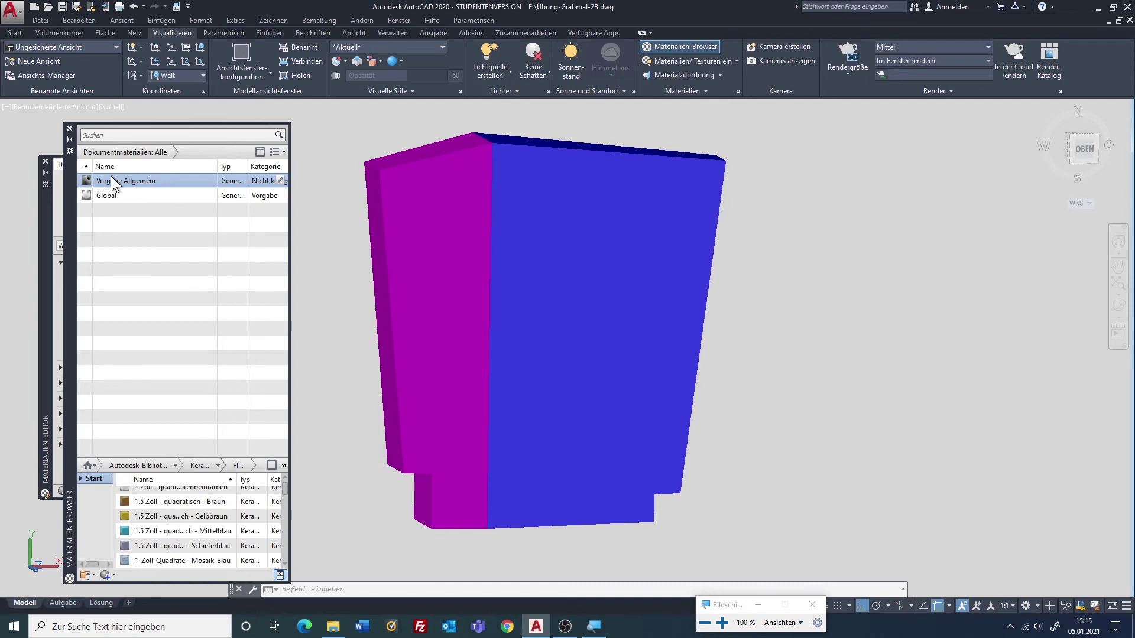
drag(39, 204, 123, 246)
drag(74, 214, 49, 207)
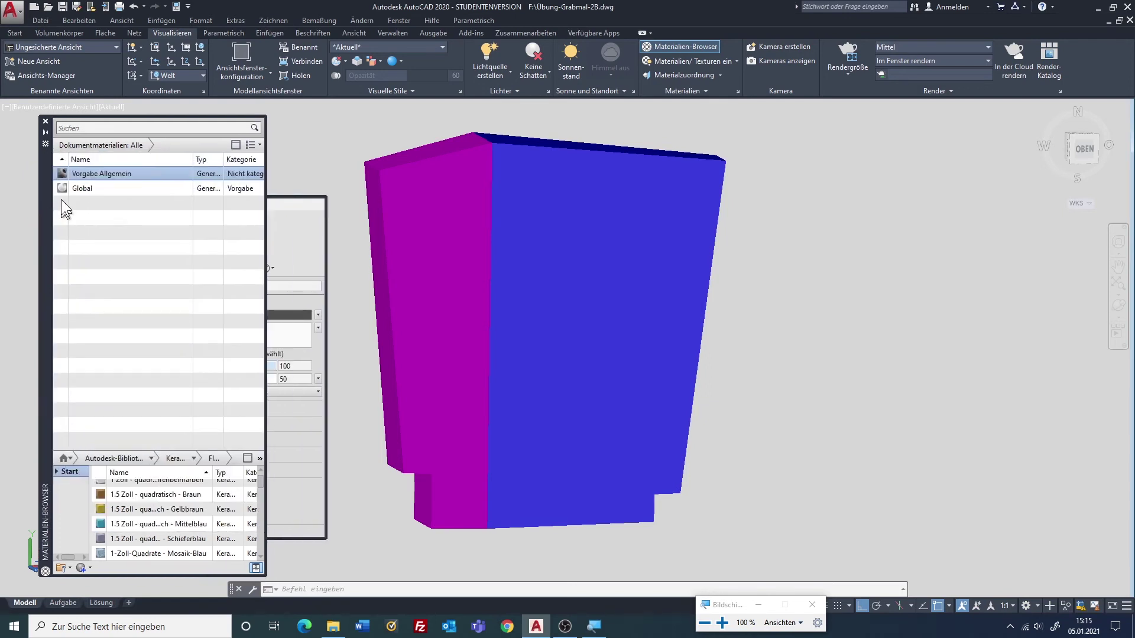
click(44, 132)
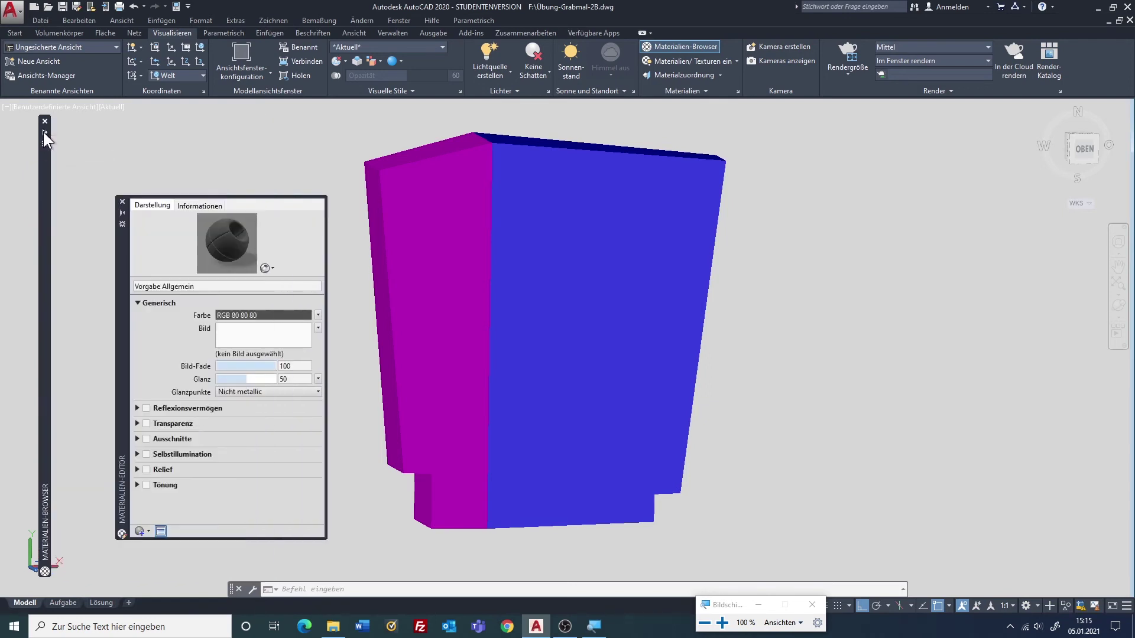
Assign material-pba-pba_cam_1.jpg as the new material's image texture
click(240, 354)
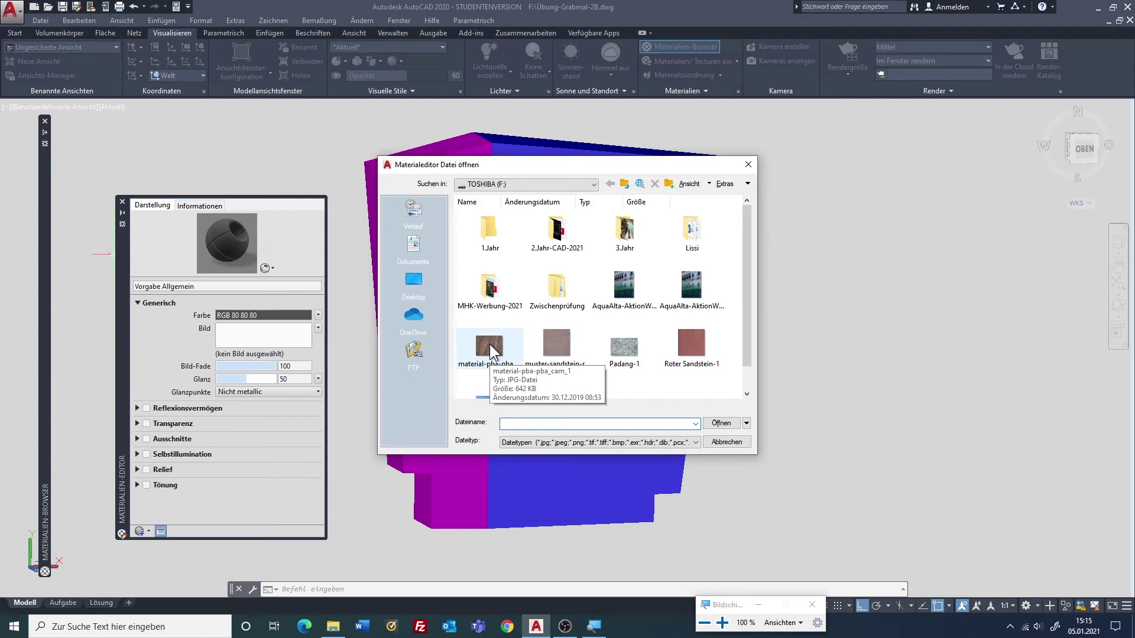
click(490, 344)
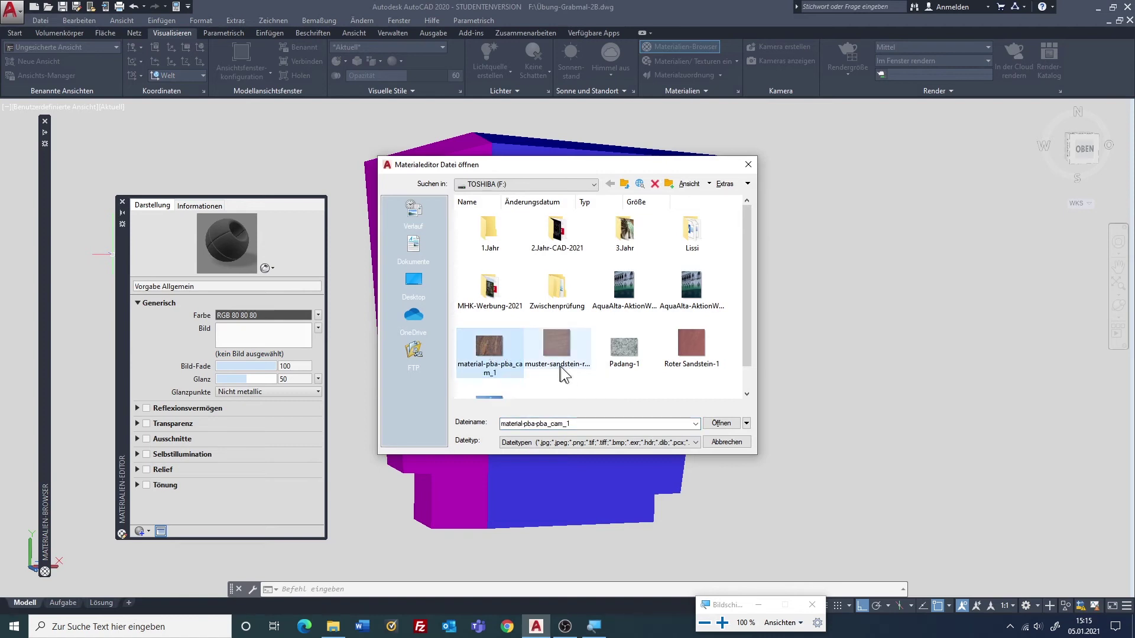
click(713, 425)
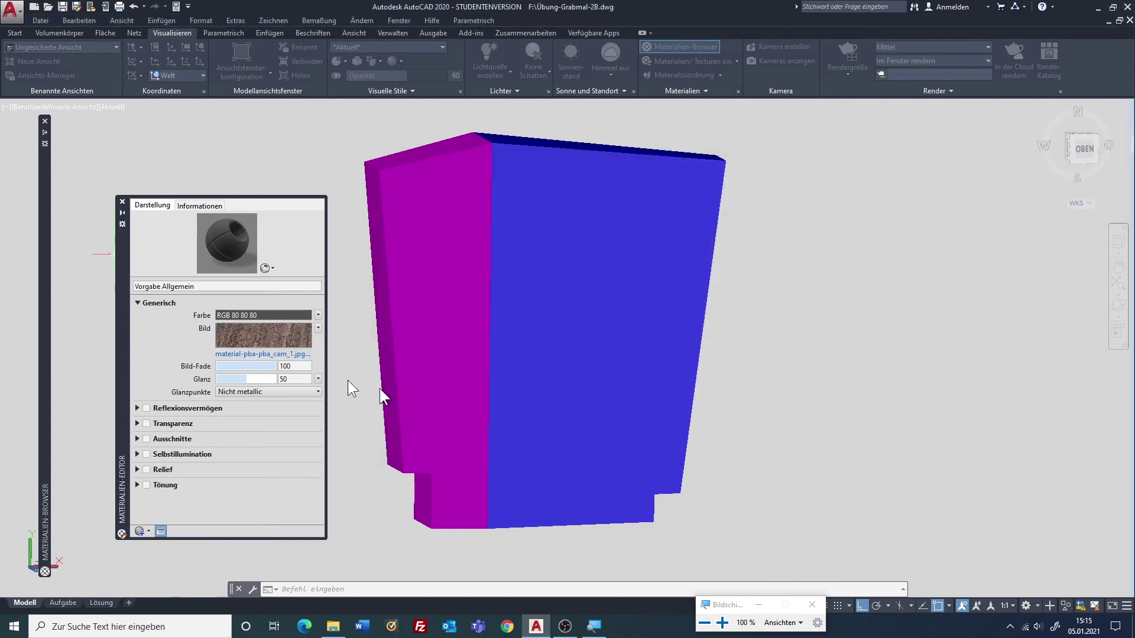
Rename the material 'Migmatit Barap' and set its texture sample size to 80 by 80
triple_click(200, 284)
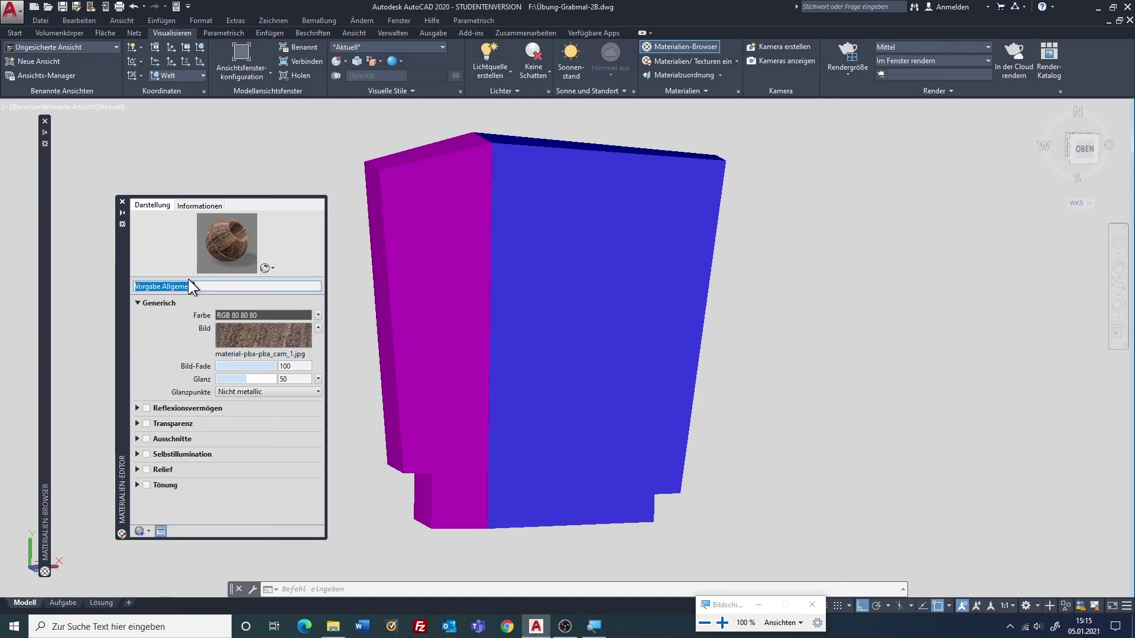
text(M)
text(igmatit Barap)
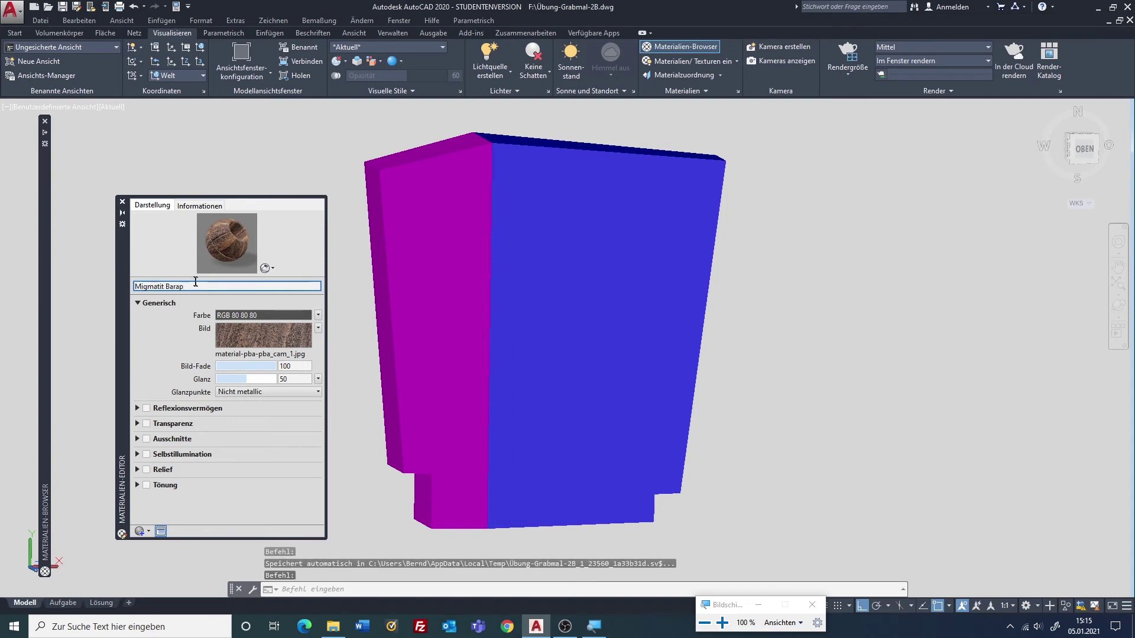
click(222, 337)
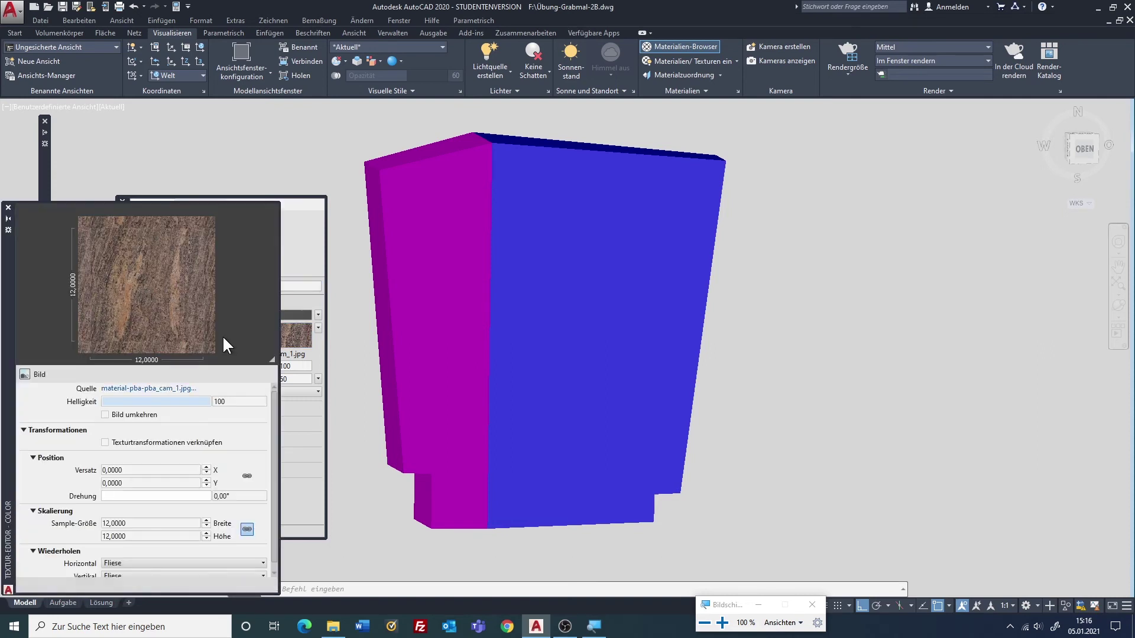
double_click(143, 523)
text(80)
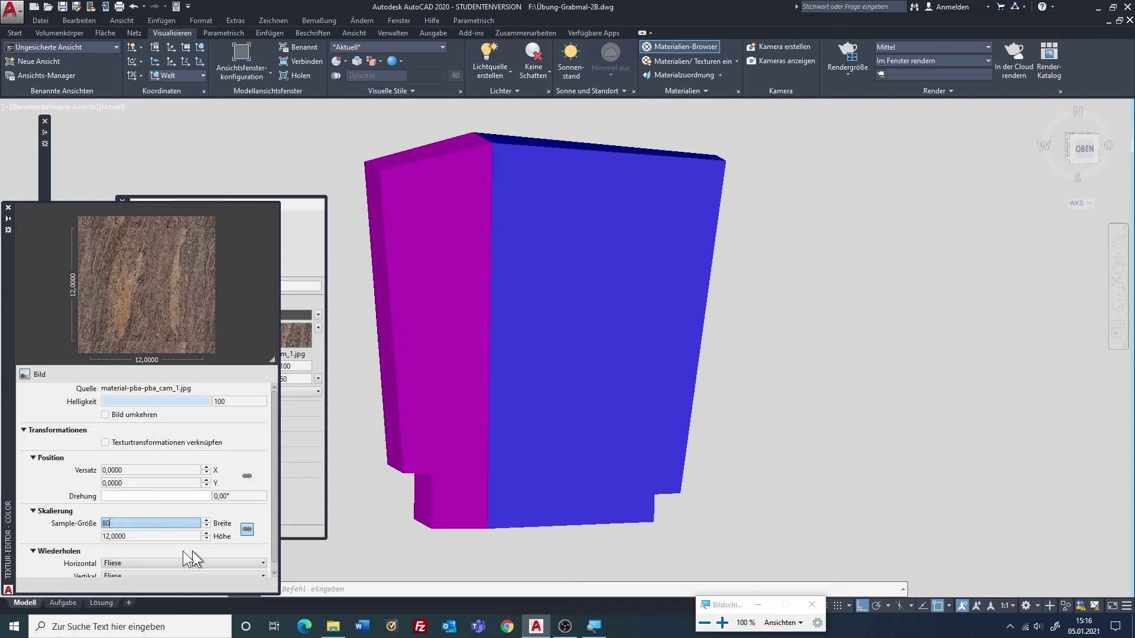
double_click(149, 536)
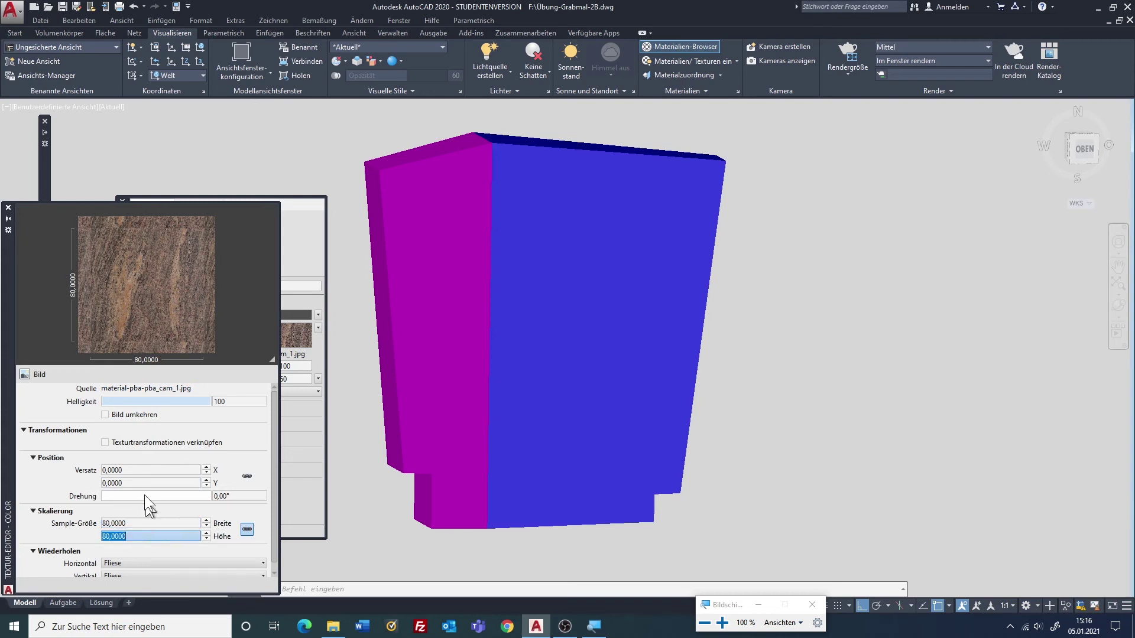
click(246, 141)
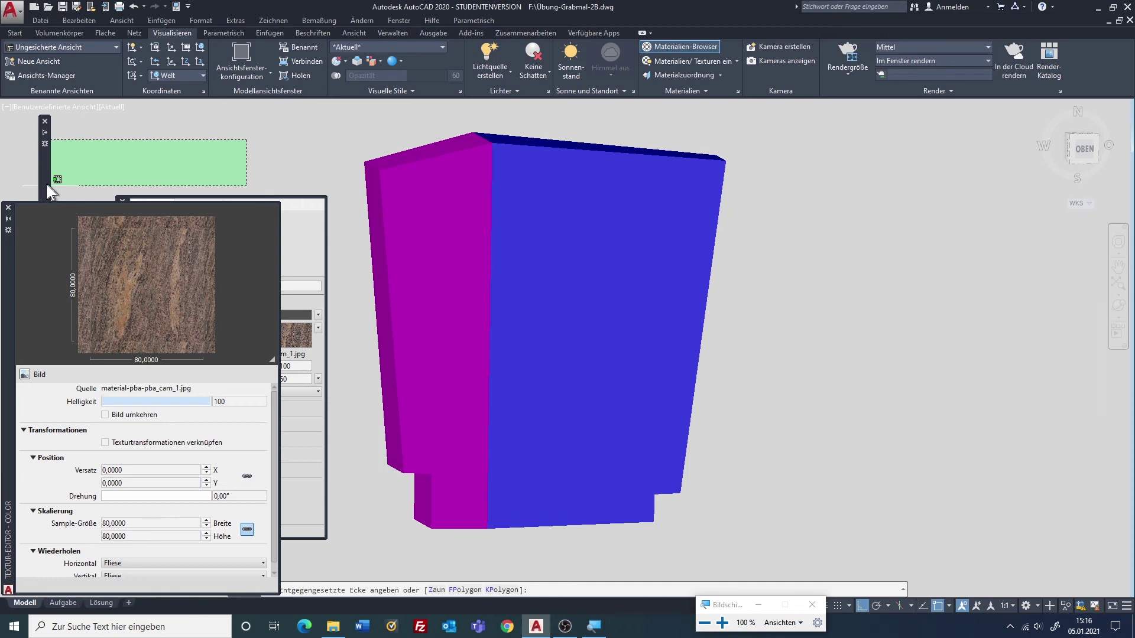
mouse_move(44, 346)
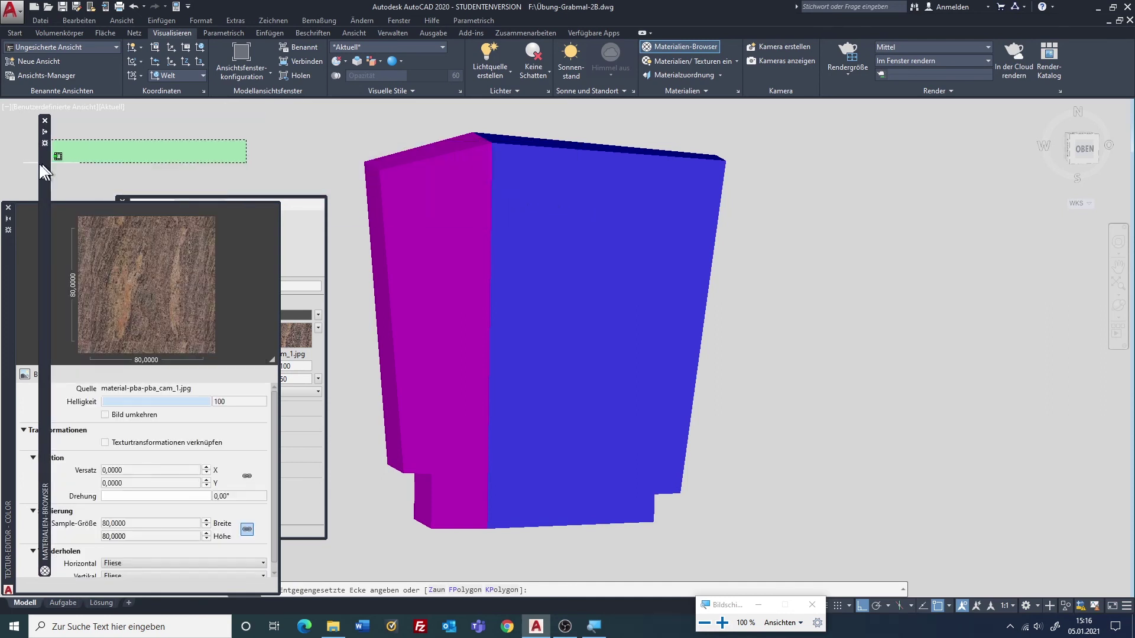
Drag Migmatit Barap onto the blue tombstone face, then select the Global material
key(Escape)
mouse_move(80, 169)
mouse_down()
mouse_move(615, 208)
mouse_move(590, 237)
mouse_up()
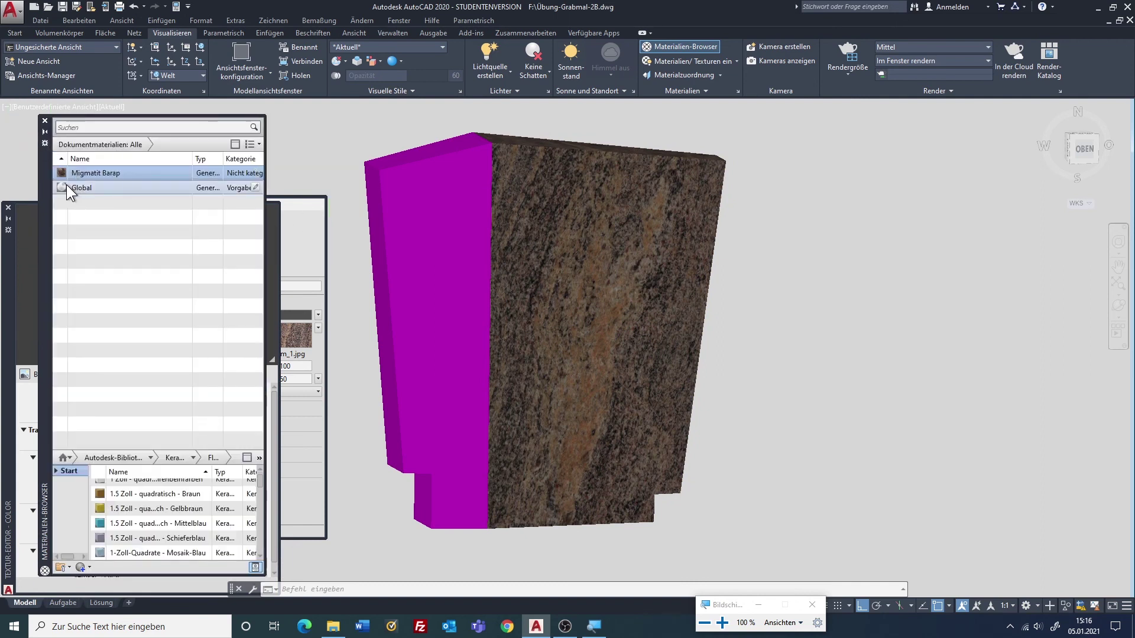
click(60, 186)
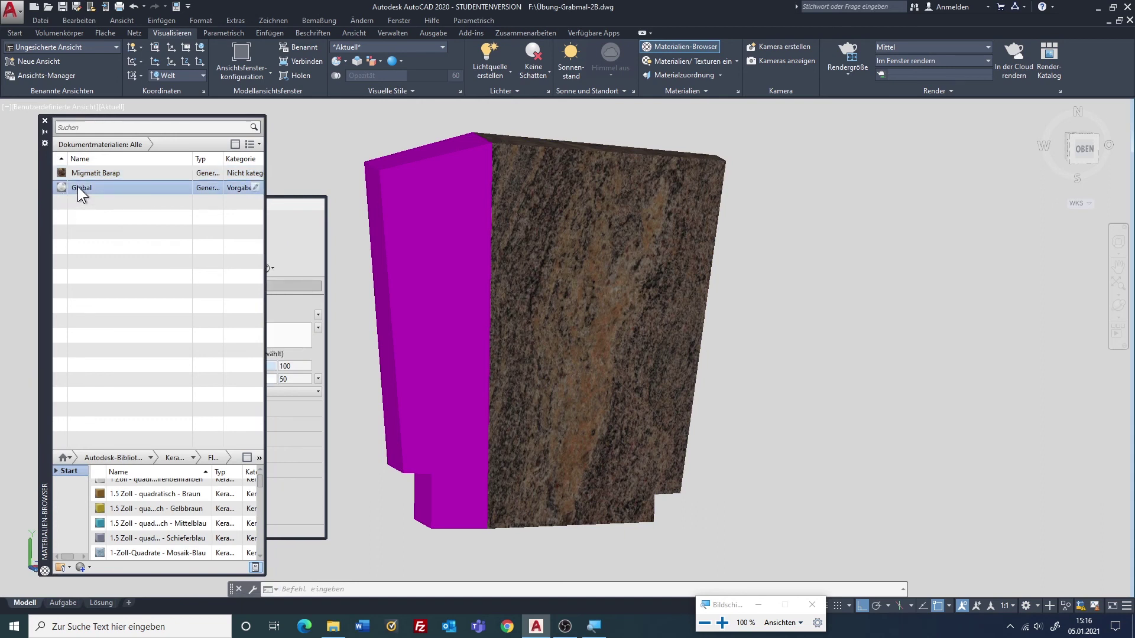
mouse_move(308, 257)
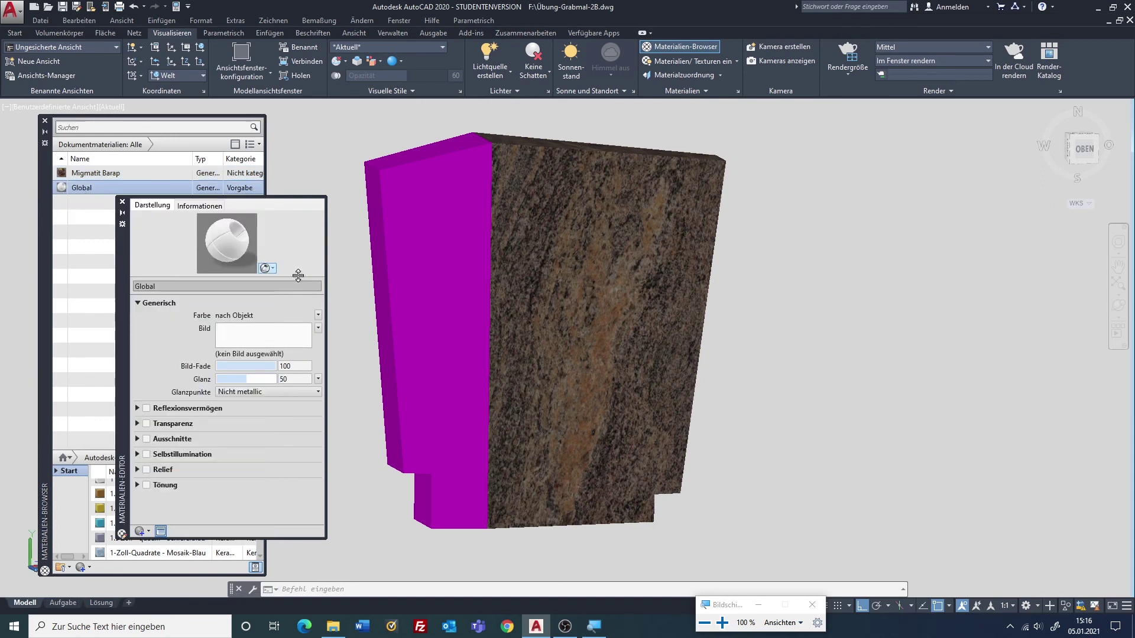
Load Padang-1.jpg as the Global material's image with a 20 by 20 sample size
click(226, 354)
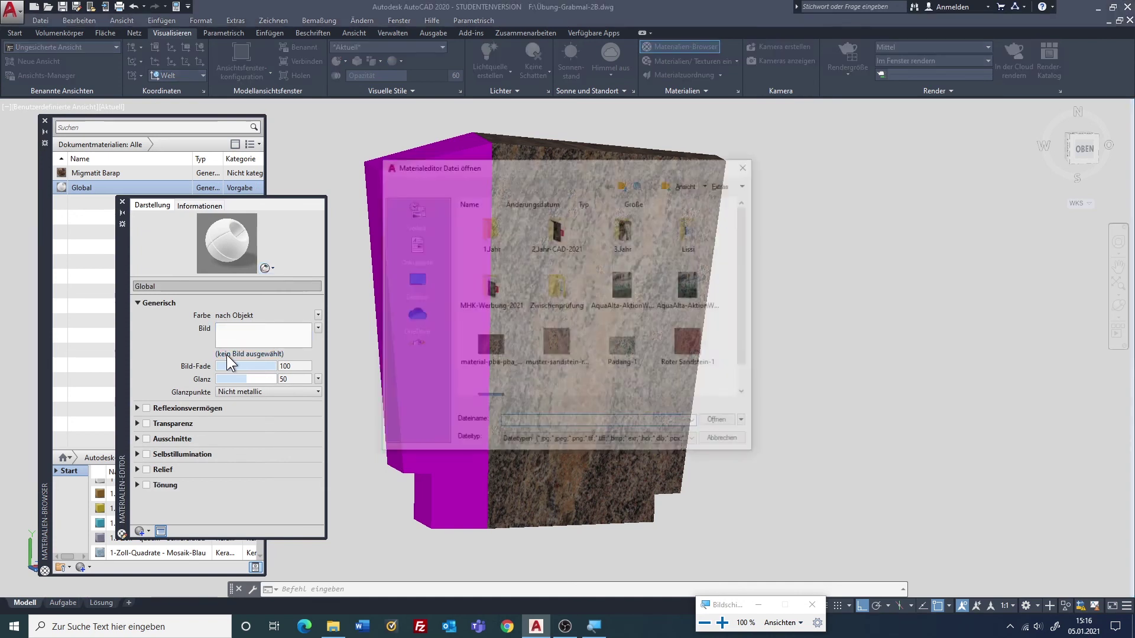
click(621, 348)
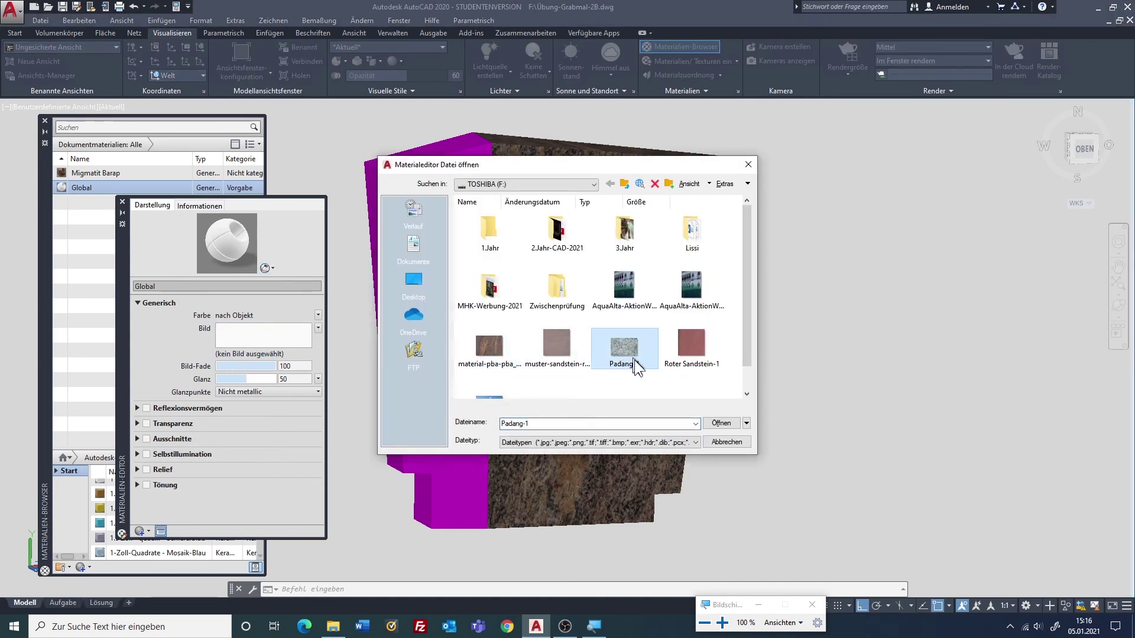
click(720, 424)
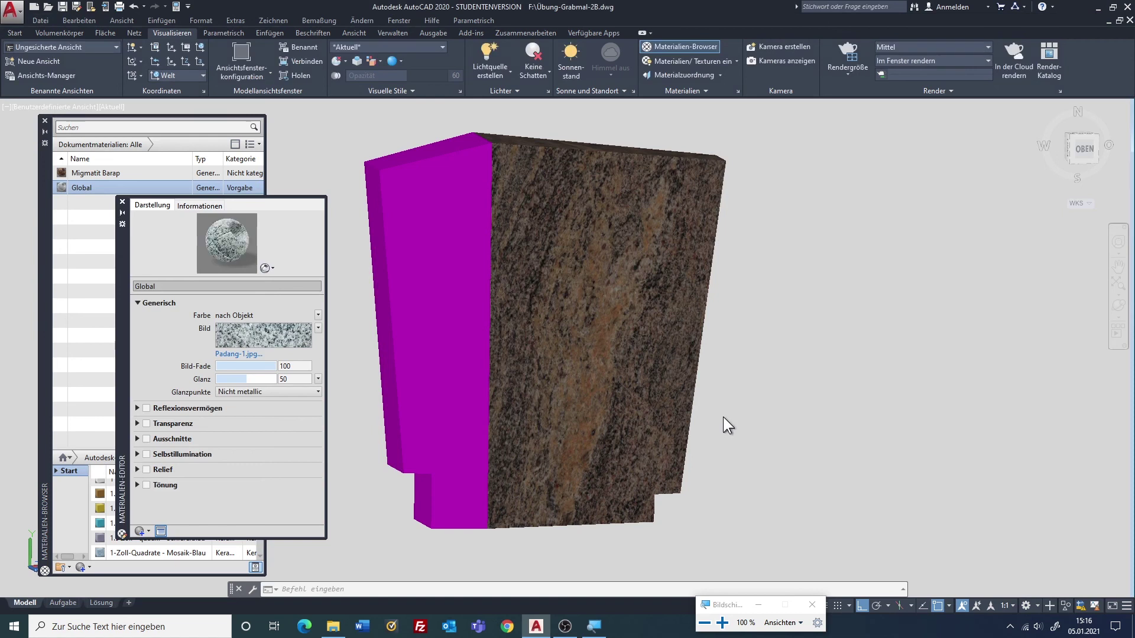
click(239, 328)
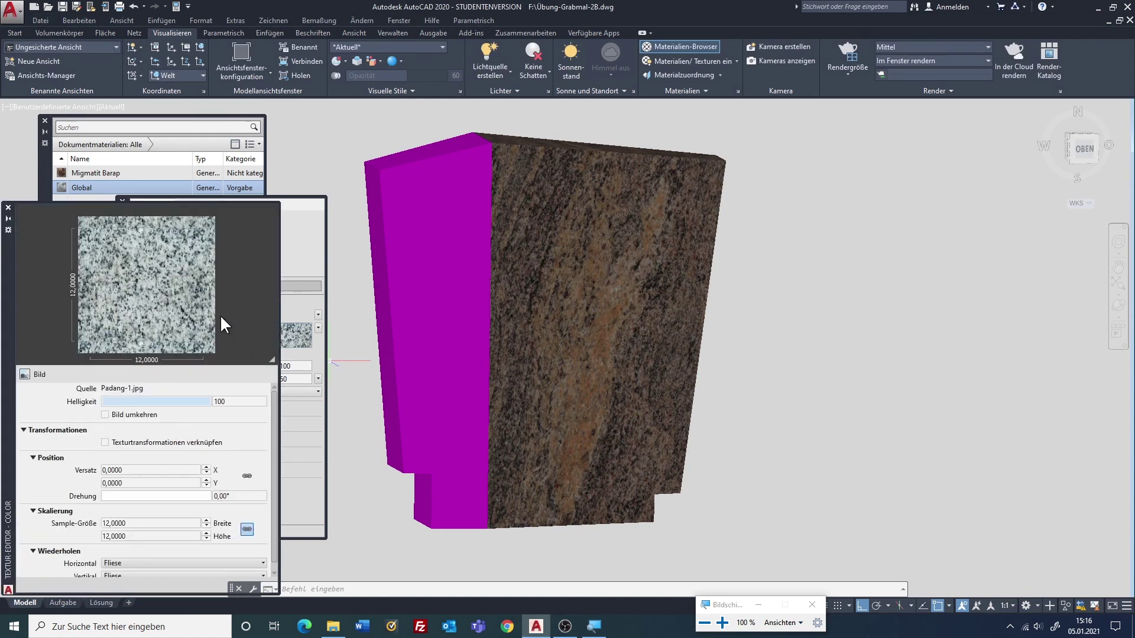
click(137, 524)
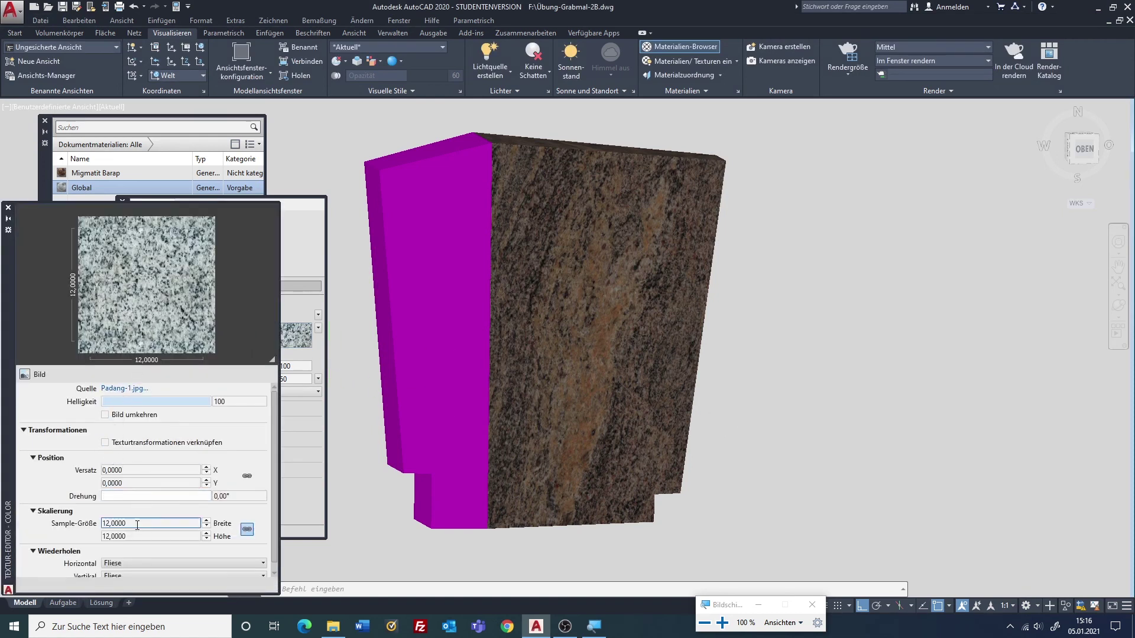
double_click(137, 524)
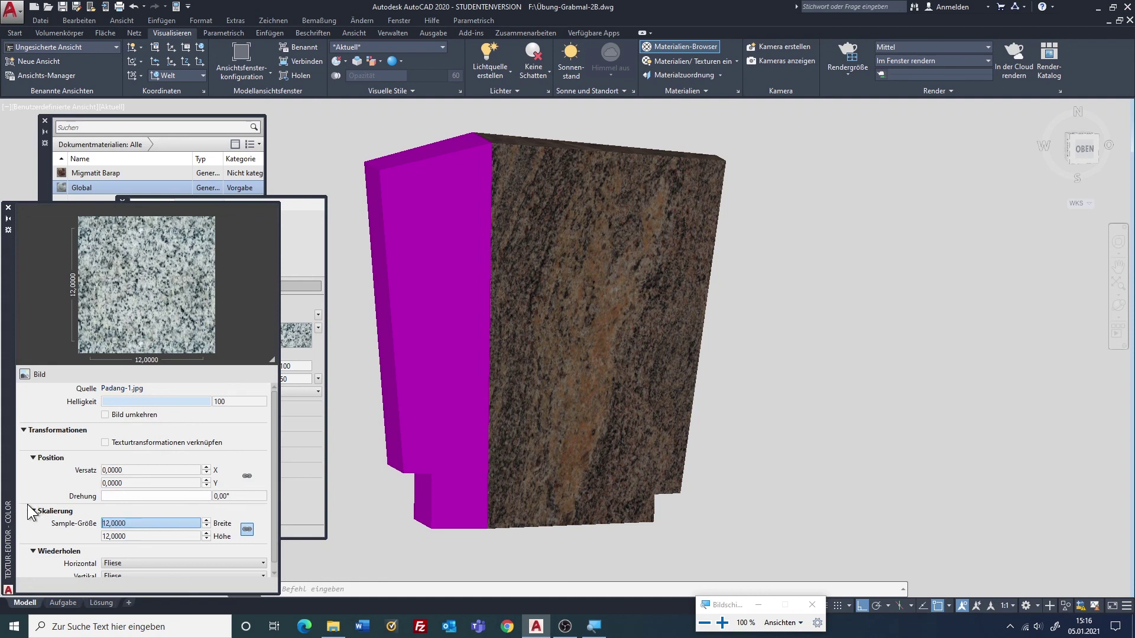
text(20)
click(111, 538)
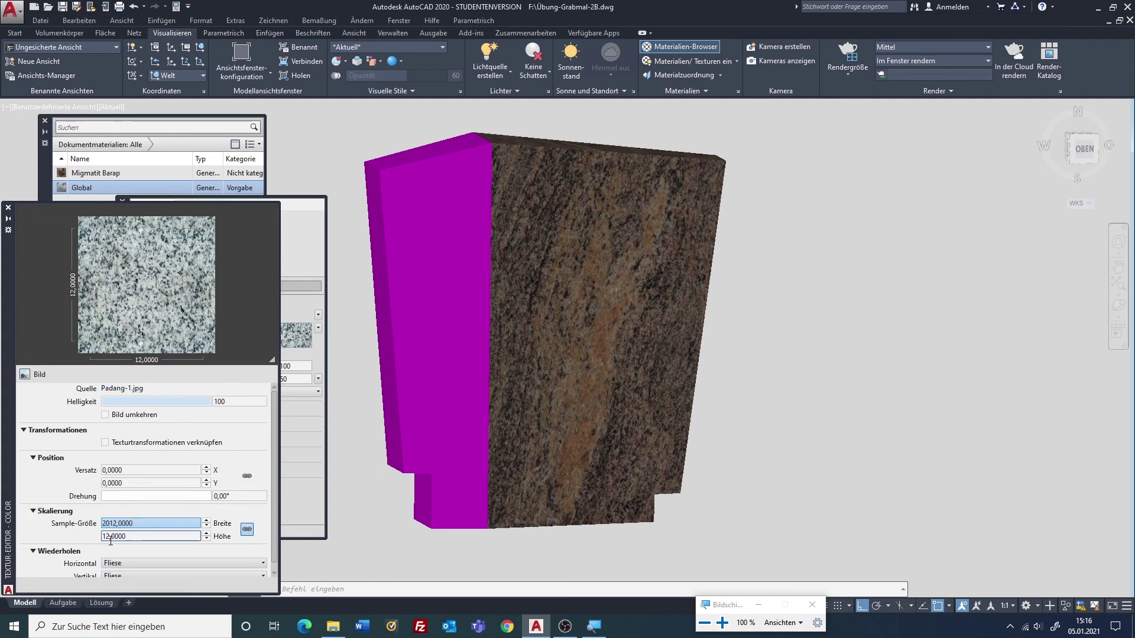
text(20)
key(Return)
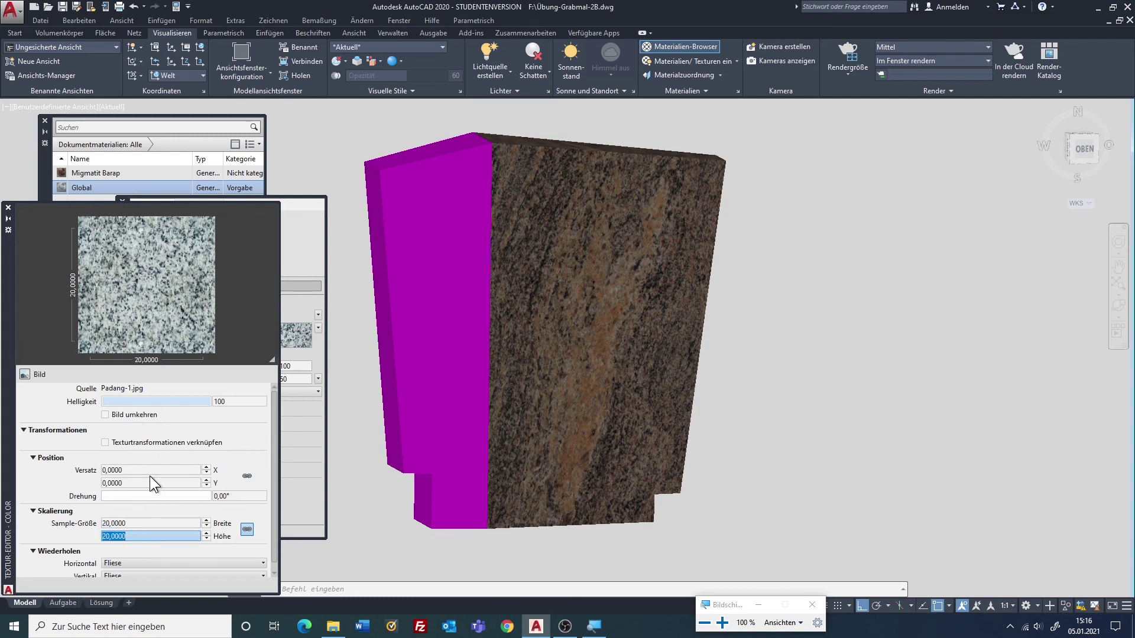
Hide the editors and apply the Global material to the magenta solid
click(8, 219)
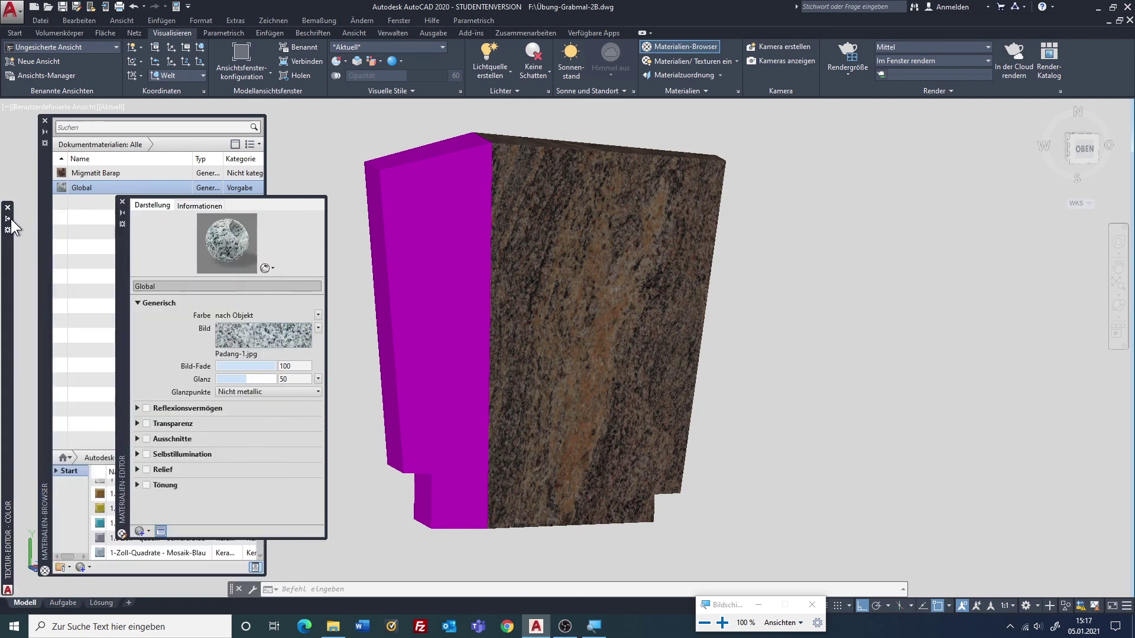
click(123, 213)
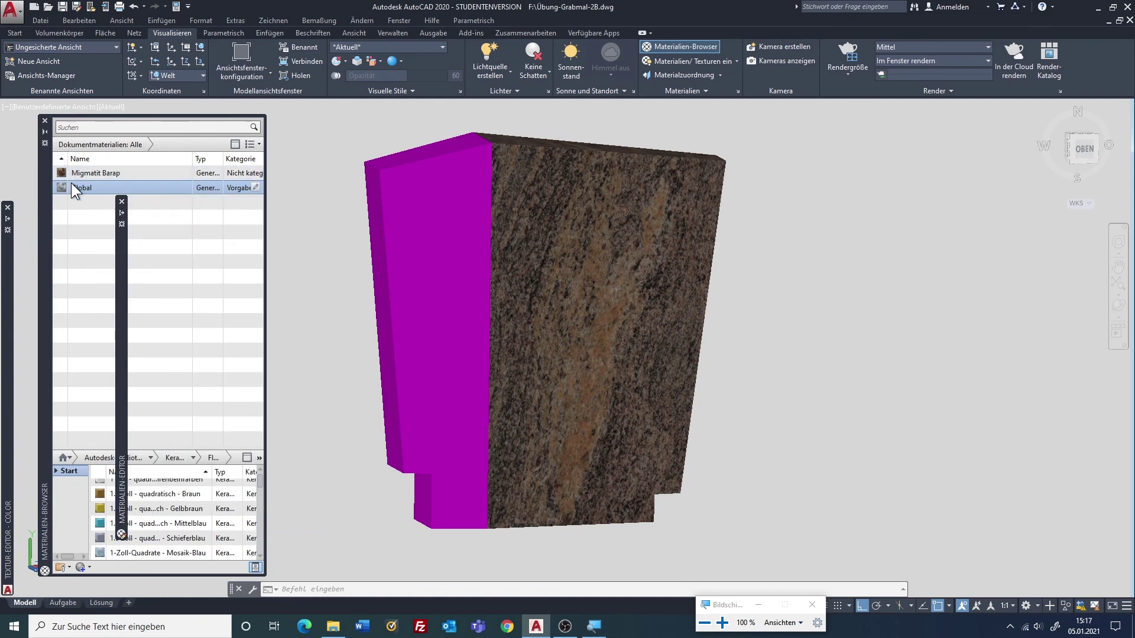
drag(59, 186, 415, 249)
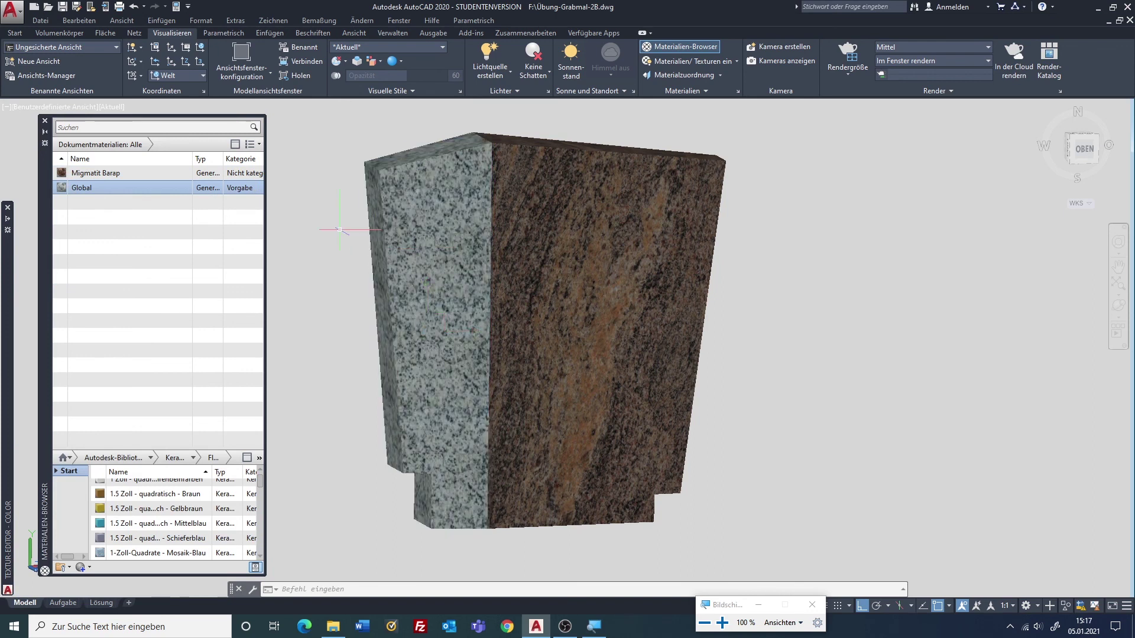
Free-orbit the tombstone to view the textured solids in better perspective
click(1118, 307)
mouse_move(578, 309)
mouse_down()
mouse_move(579, 329)
mouse_move(561, 343)
mouse_move(684, 314)
mouse_move(682, 395)
mouse_move(702, 317)
mouse_move(545, 291)
mouse_up()
scroll(562, 344, down, 3)
scroll(545, 291, up, 2)
mouse_move(471, 429)
mouse_down()
mouse_move(473, 360)
mouse_move(452, 272)
mouse_move(515, 375)
mouse_move(593, 456)
mouse_move(636, 426)
mouse_move(547, 357)
mouse_move(514, 296)
mouse_up()
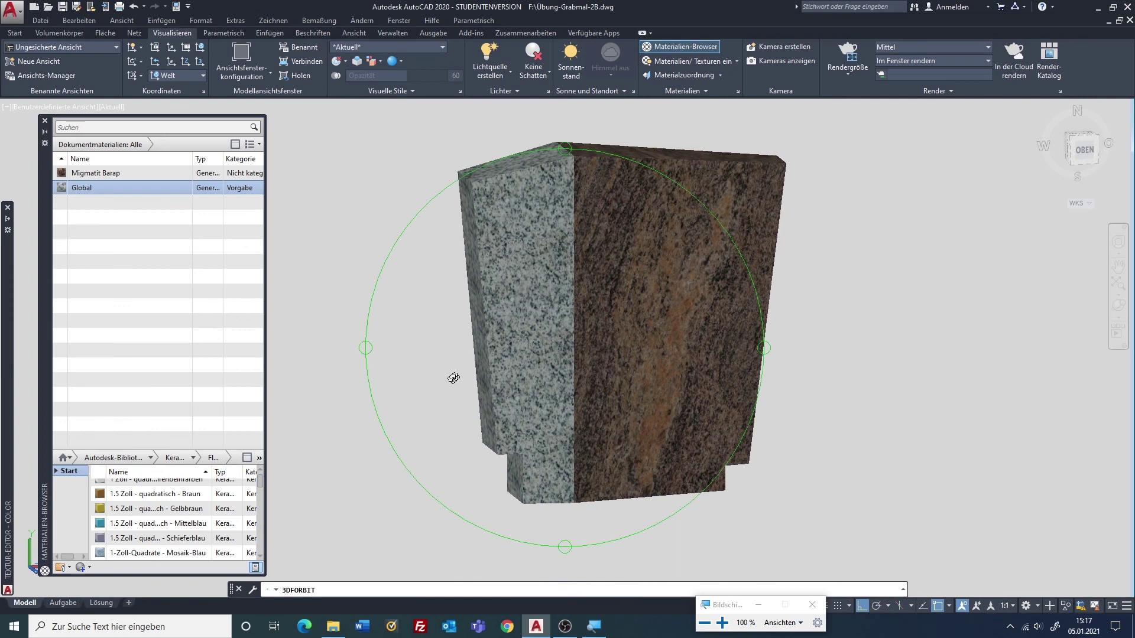